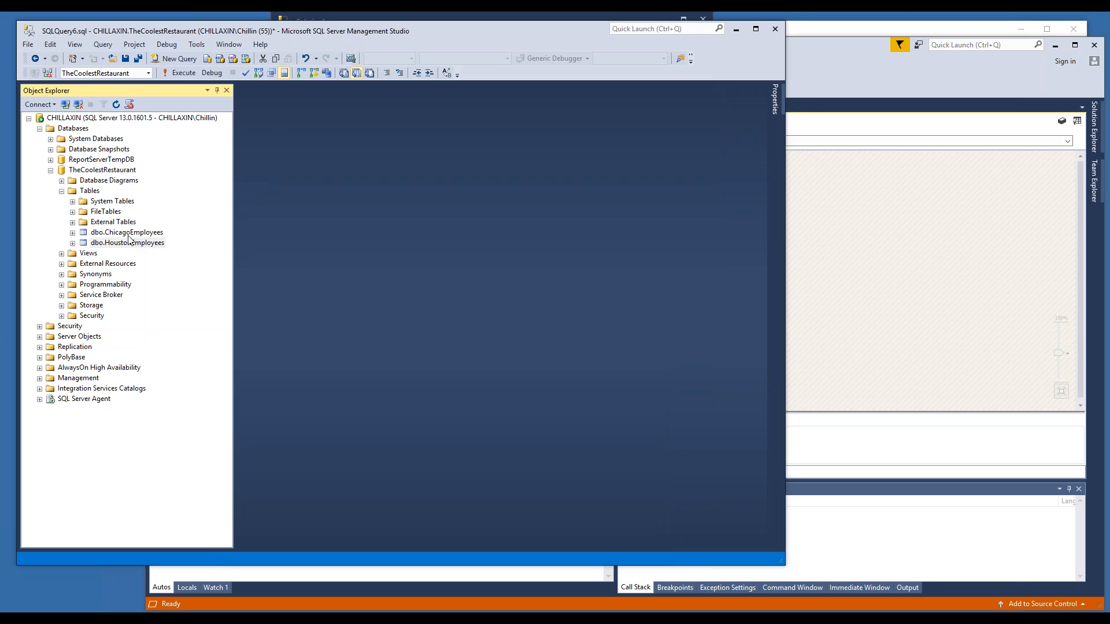
# - Examine the ChicagoEmployees and HoustonEmployees tables in TheCoolestRestaurant database and compare their query results
pyautogui.click(128, 234)
pyautogui.click(125, 244)
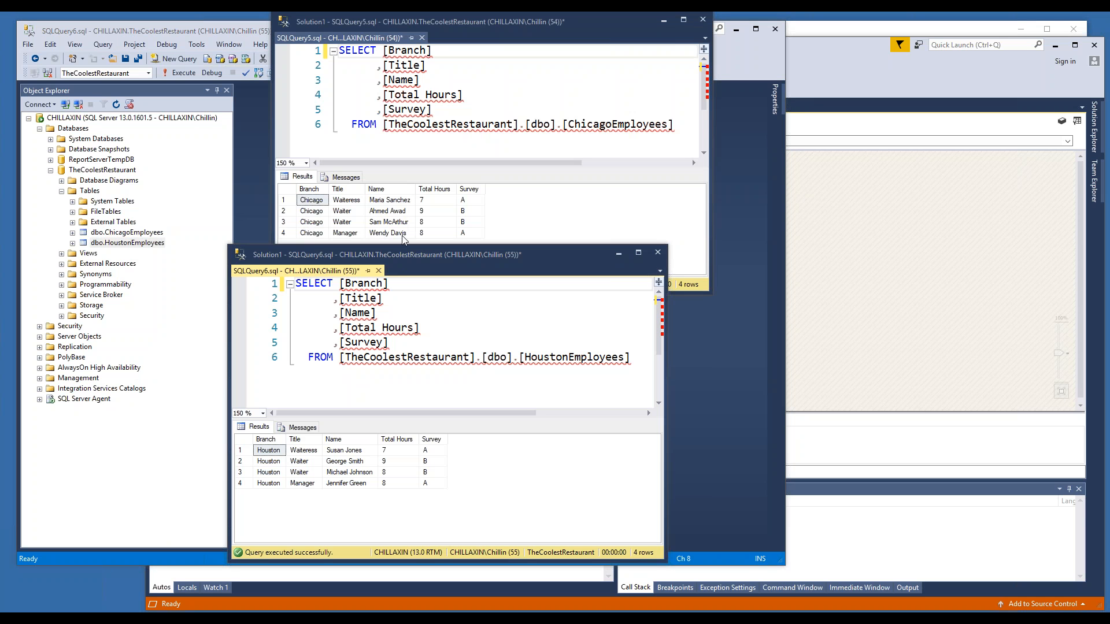
pyautogui.moveTo(522, 356)
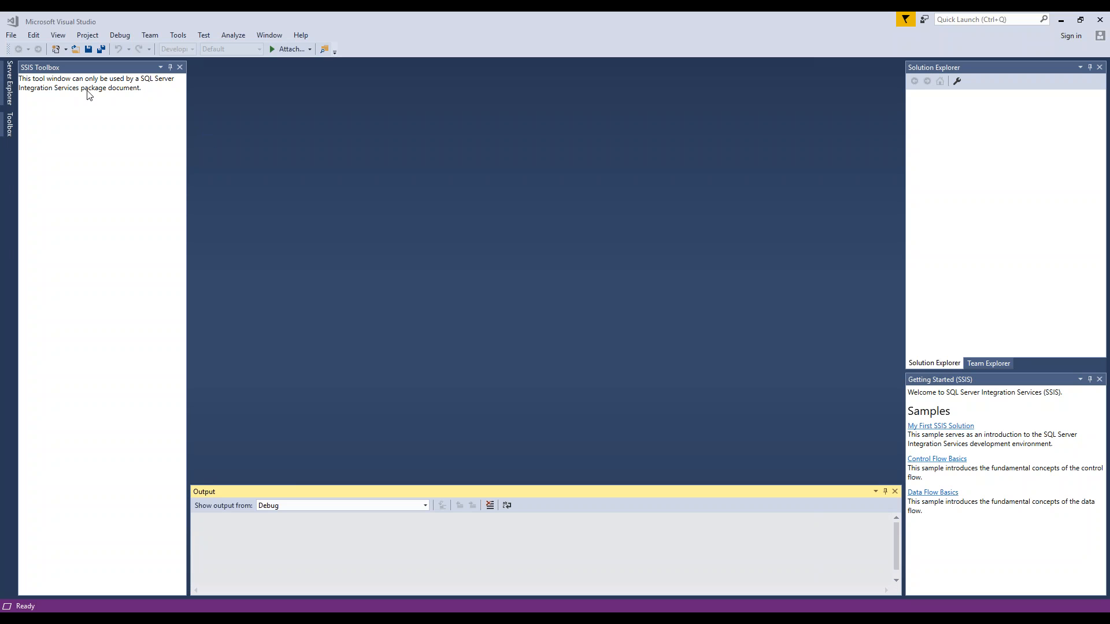
# - Start a new project based on the Integration Services Project template
pyautogui.click(11, 40)
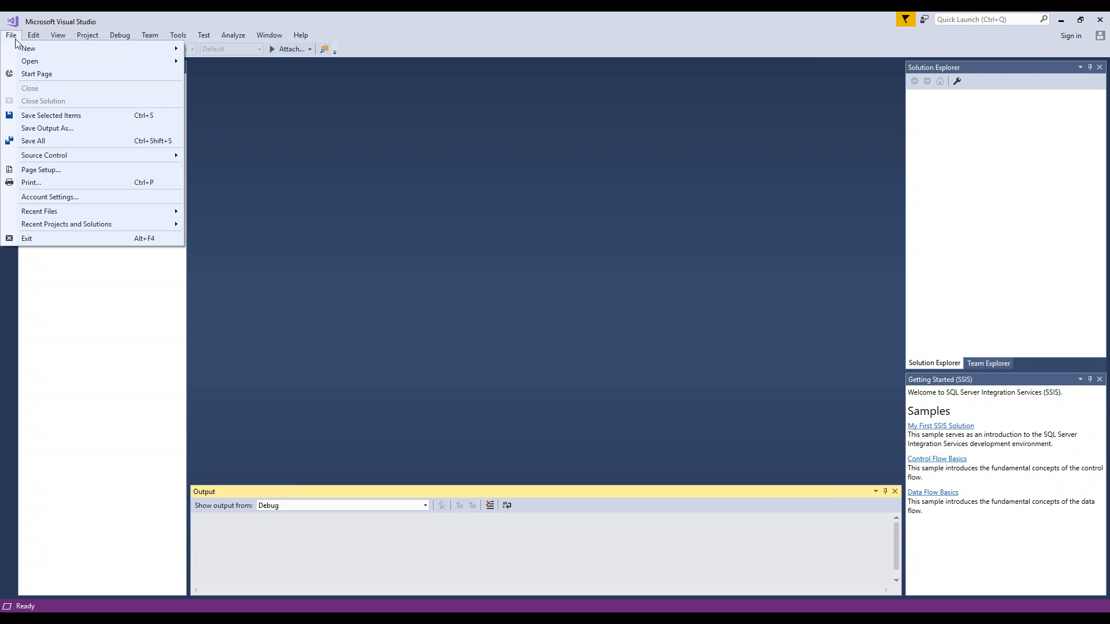
pyautogui.moveTo(26, 49)
pyautogui.click(215, 51)
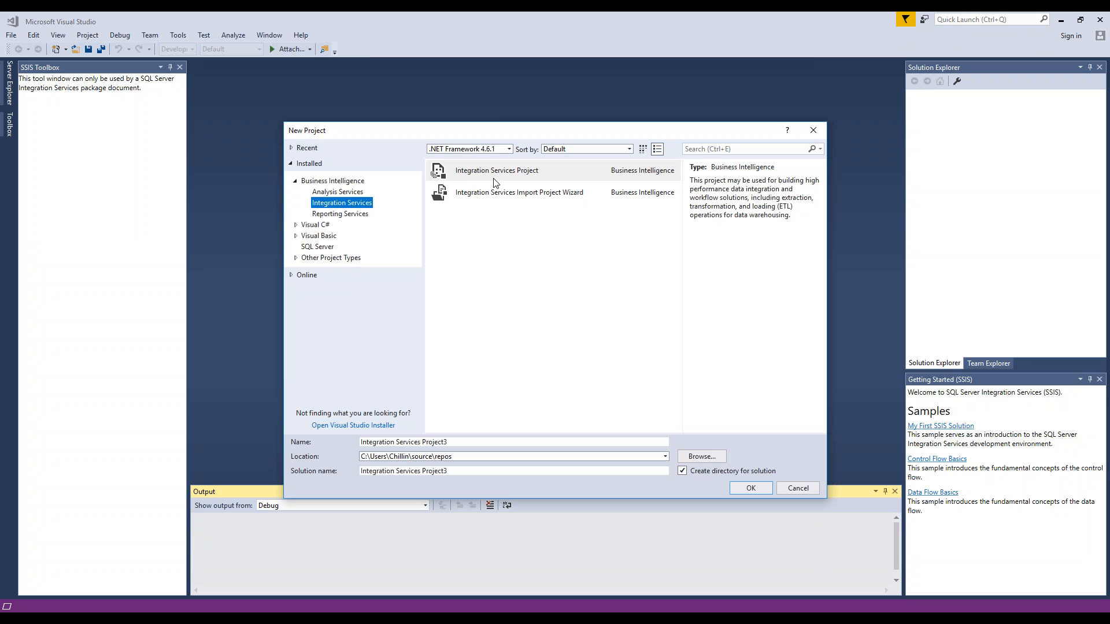
# - Create a folder named SSIS_Packages on the C: drive and set it as the project location
pyautogui.click(703, 456)
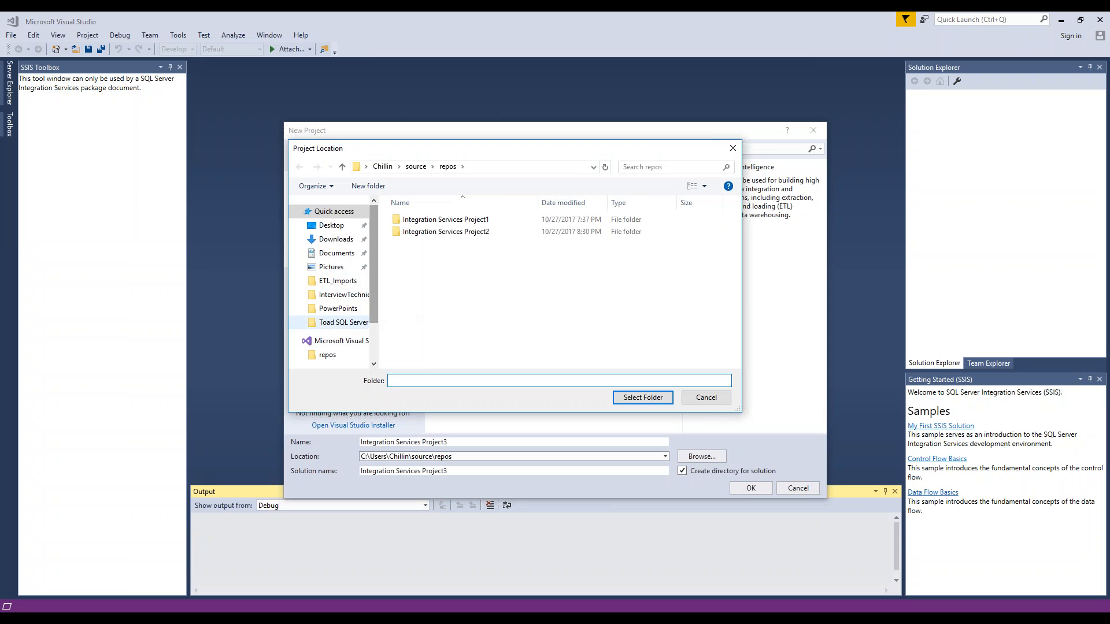
pyautogui.scroll(-2, 373, 299)
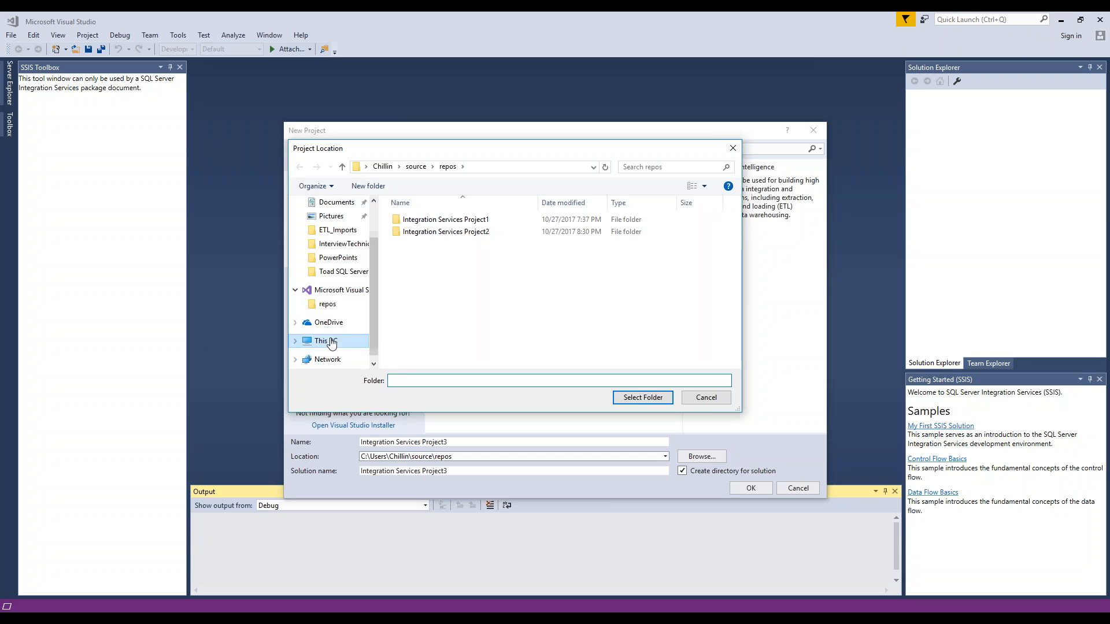
pyautogui.click(331, 342)
pyautogui.doubleClick(457, 342)
pyautogui.rightClick(437, 341)
pyautogui.moveTo(424, 478)
pyautogui.click(282, 474)
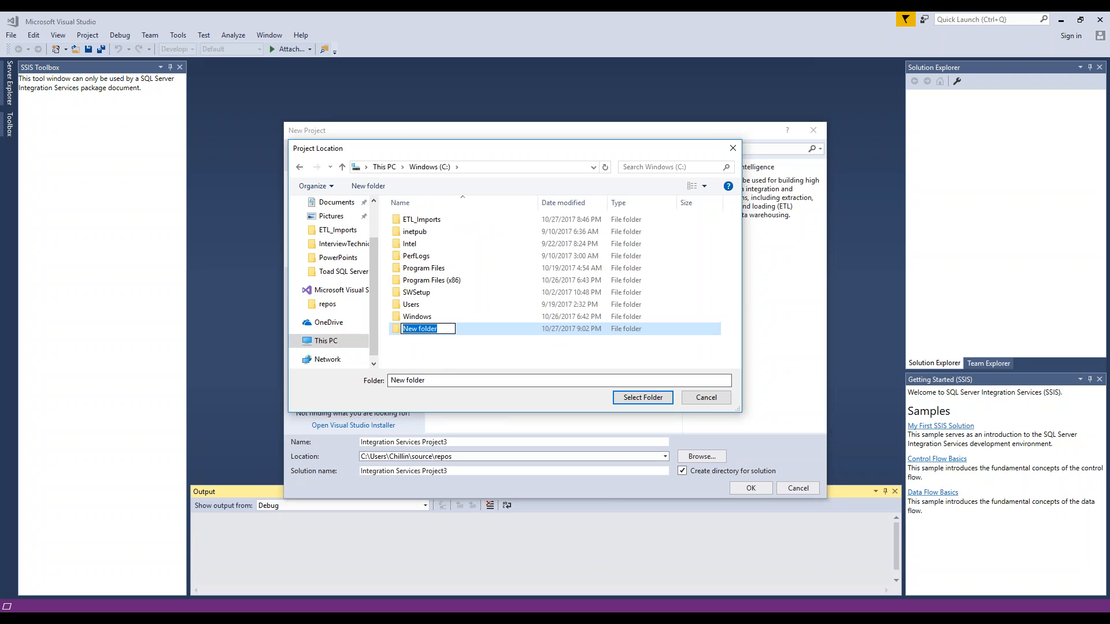
pyautogui.write('SSIS_')
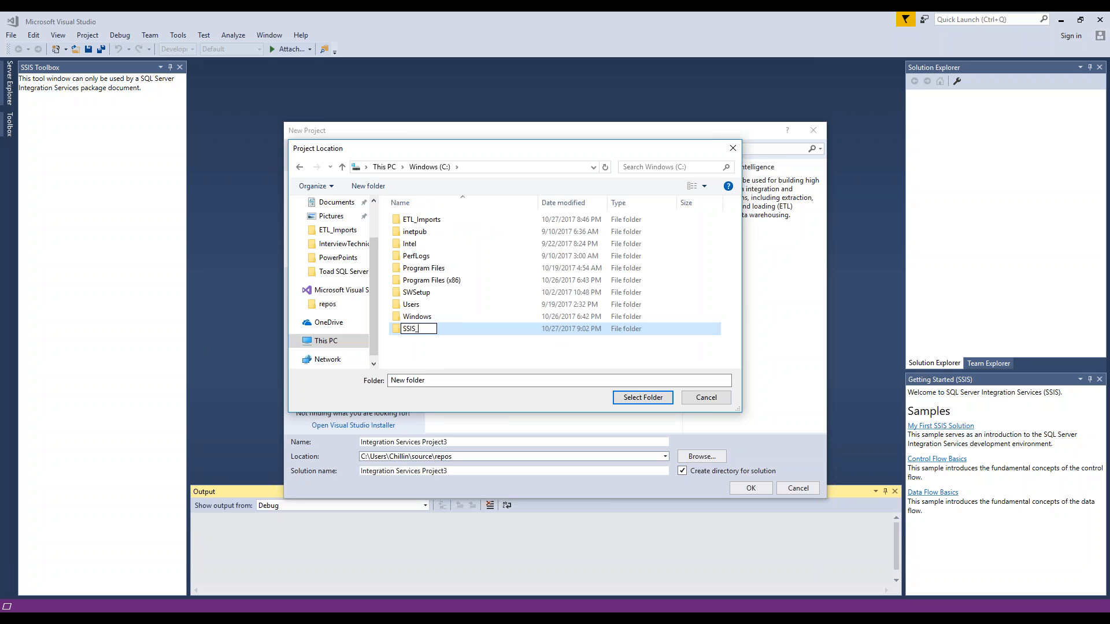
pyautogui.write('Packages')
pyautogui.press('Return')
pyautogui.press('Return')
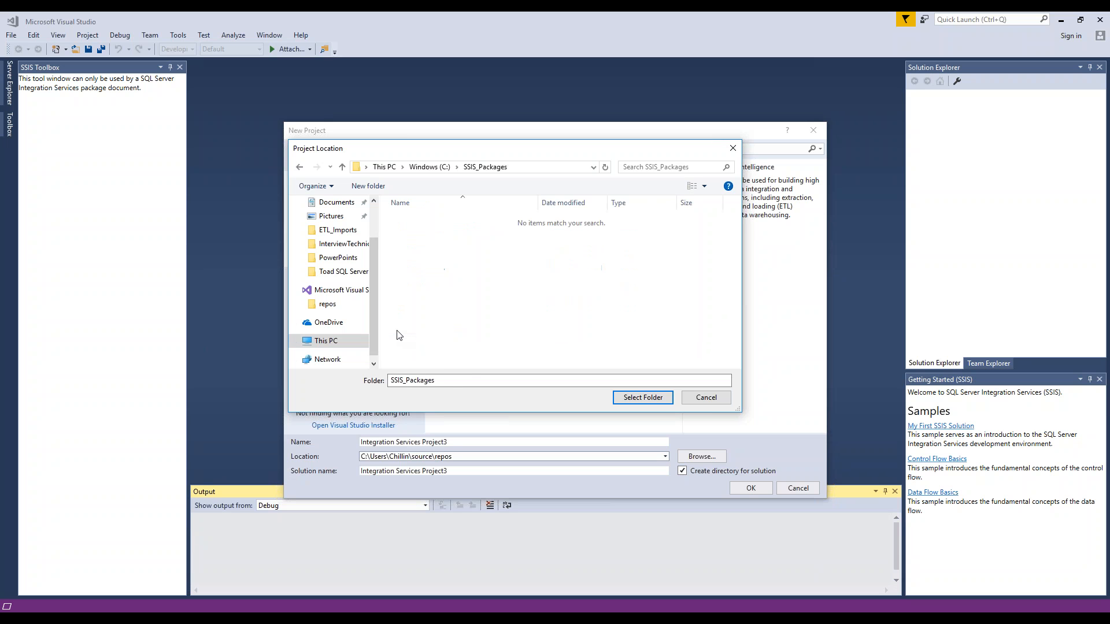
pyautogui.click(642, 398)
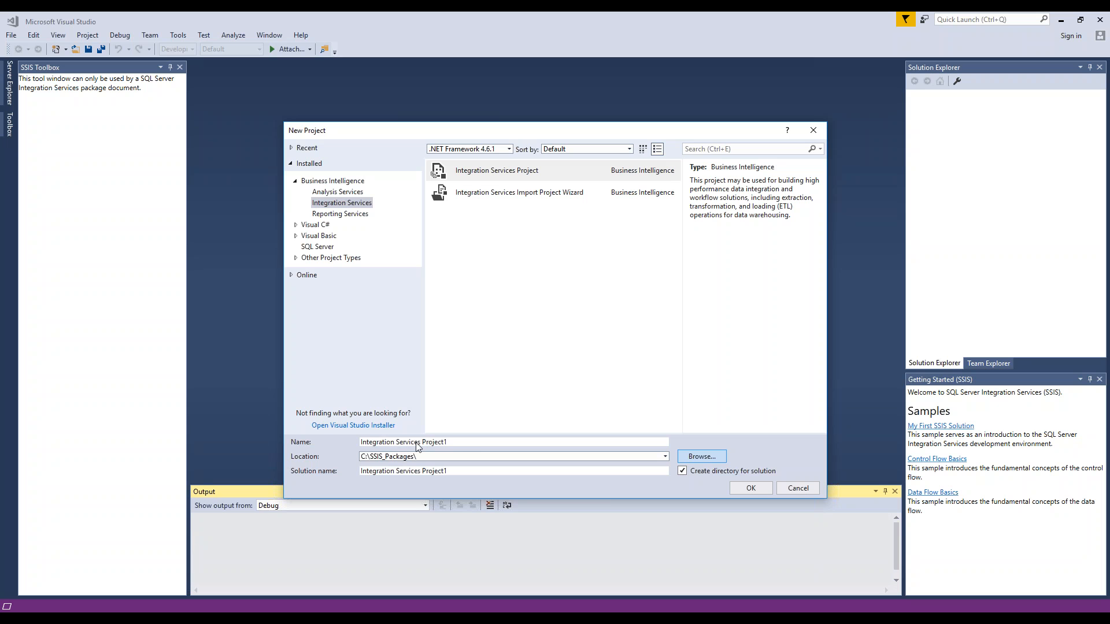
# - Name the project CoolResIntegrationServices and create it
pyautogui.click(465, 444)
pyautogui.hotkey('shift', 'Left')
pyautogui.hotkey('shift', 'Left')
pyautogui.hotkey('shift', 'Left')
pyautogui.hotkey('shift', 'Left')
pyautogui.hotkey('shift', 'Left')
pyautogui.hotkey('shift', 'Left')
pyautogui.hotkey('shift', 'Left')
pyautogui.hotkey('shift', 'Left')
pyautogui.hotkey('shift', 'Left')
pyautogui.hotkey('shift', 'Left')
pyautogui.hotkey('shift', 'Left')
pyautogui.hotkey('shift', 'Left')
pyautogui.hotkey('shift', 'Left')
pyautogui.hotkey('shift', 'Left')
pyautogui.hotkey('shift', 'Left')
pyautogui.hotkey('shift', 'Left')
pyautogui.hotkey('shift', 'Left')
pyautogui.hotkey('shift', 'Left')
pyautogui.hotkey('shift', 'Left')
pyautogui.hotkey('shift', 'Left')
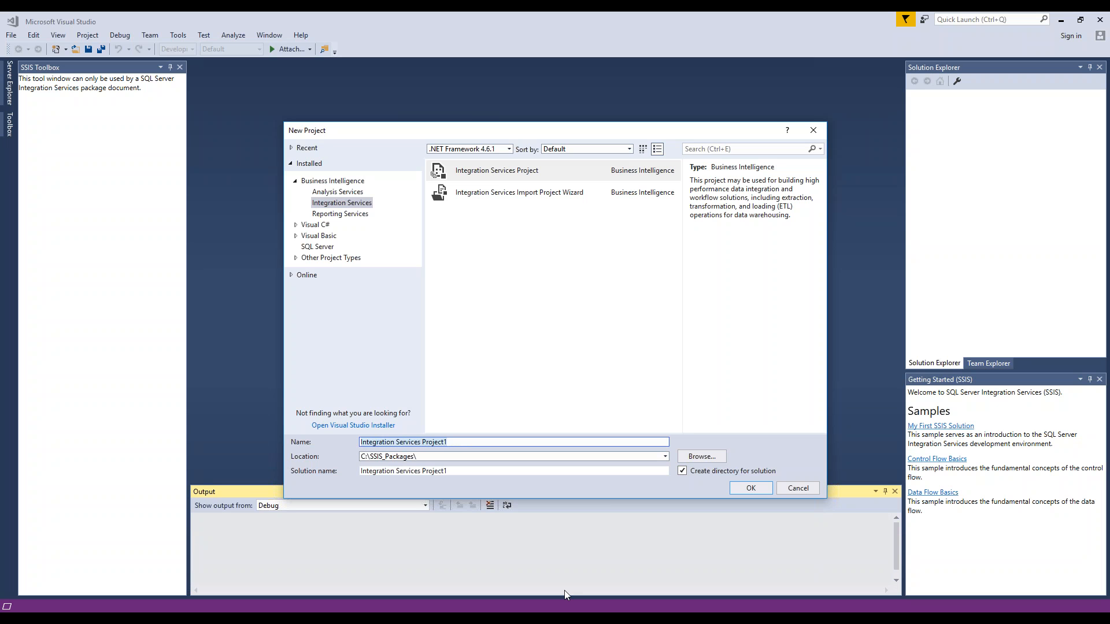
pyautogui.press('End')
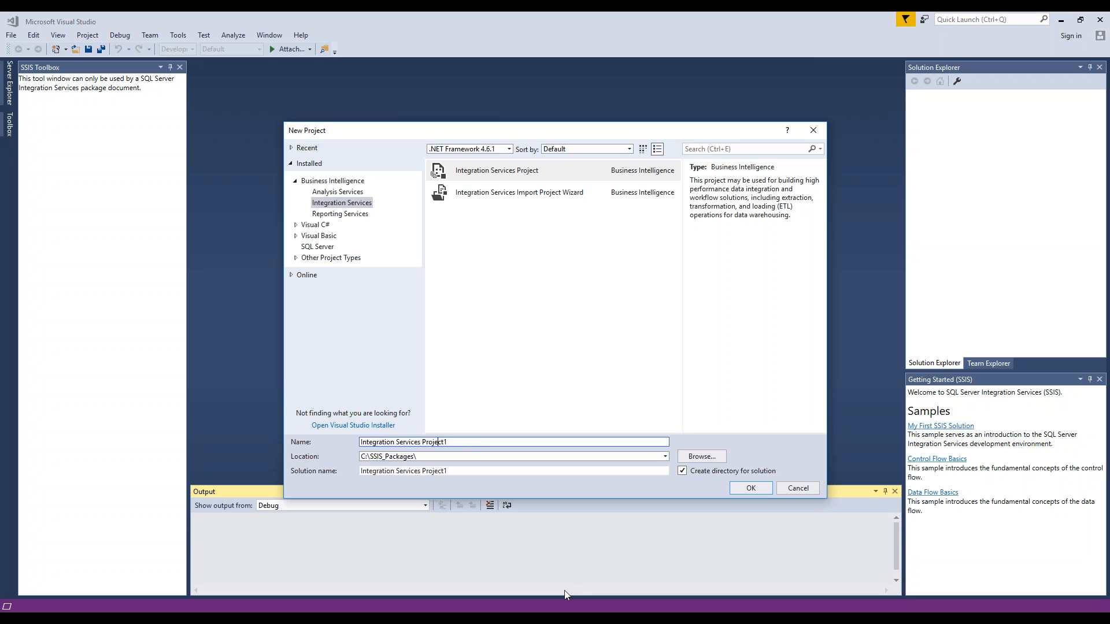
pyautogui.hotkey('shift', 'Left')
pyautogui.hotkey('shift', 'Left')
pyautogui.hotkey('shift', 'Left')
pyautogui.hotkey('shift', 'Left')
pyautogui.hotkey('shift', 'Left')
pyautogui.hotkey('shift', 'Left')
pyautogui.hotkey('shift', 'Left')
pyautogui.hotkey('shift', 'Left')
pyautogui.hotkey('shift', 'Left')
pyautogui.press('BackSpace')
pyautogui.press('BackSpace')
pyautogui.click(303, 608)
pyautogui.moveTo(147, 574)
pyautogui.write('Cool?')
pyautogui.press('BackSpace')
pyautogui.write('RE')
pyautogui.press('BackSpace')
pyautogui.write('es')
pyautogui.click(750, 488)
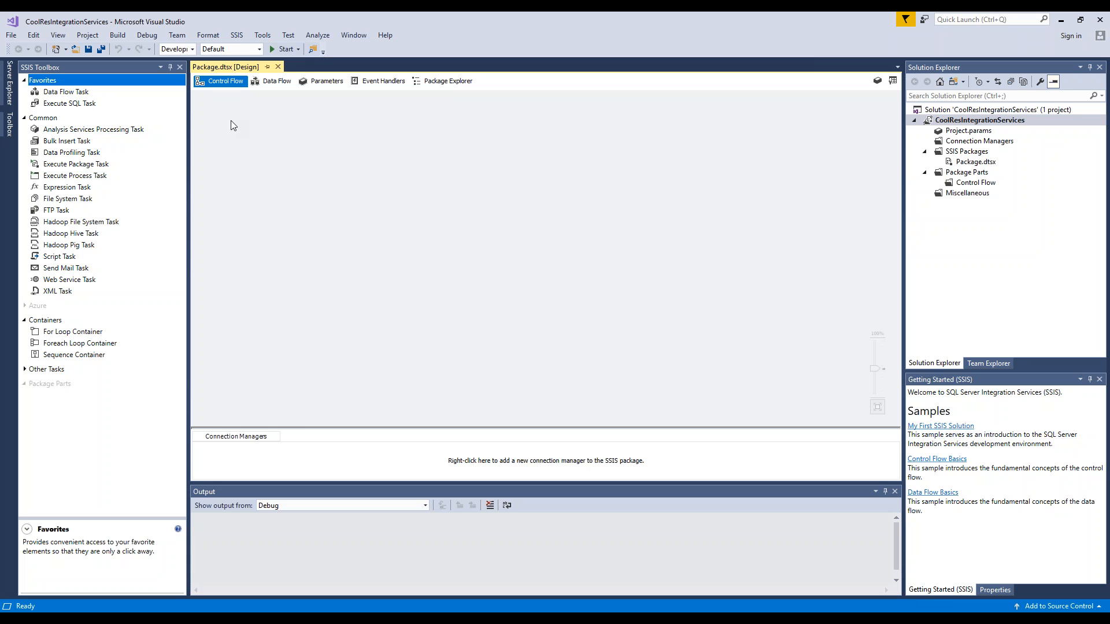
# - Add a Data Flow Task to the package's control flow and open its data flow
pyautogui.click(65, 93)
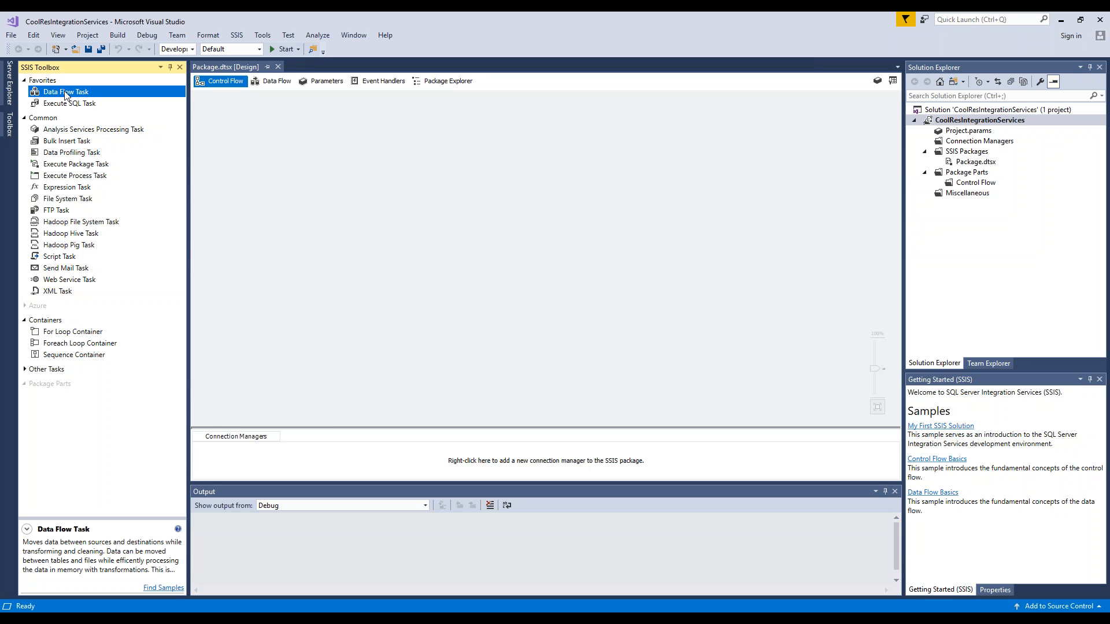
pyautogui.moveTo(65, 95); pyautogui.dragTo(258, 155)
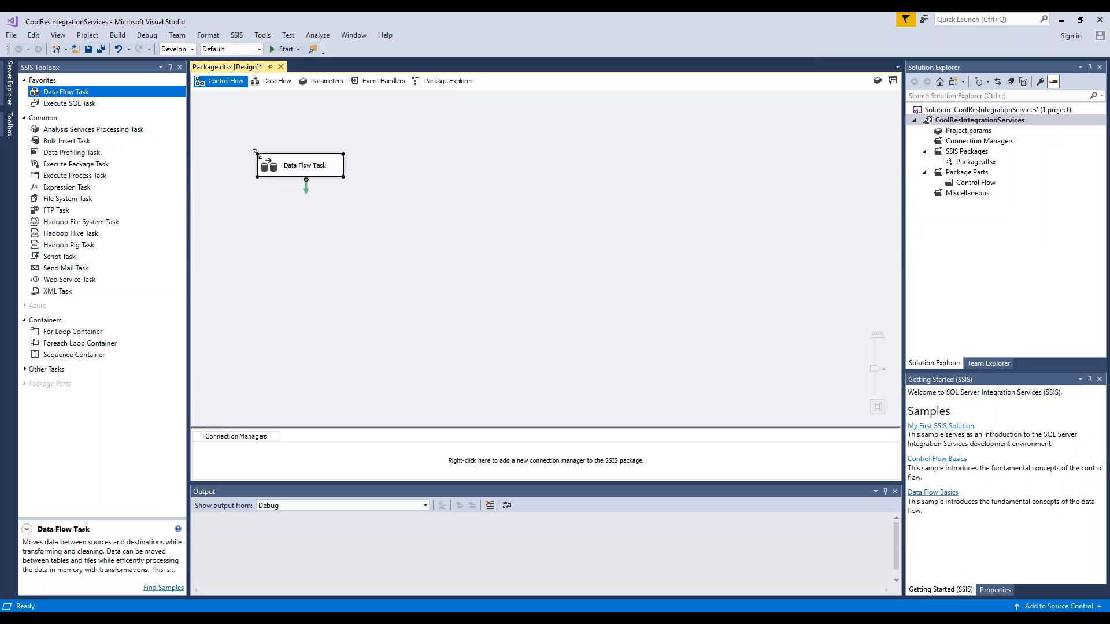
pyautogui.doubleClick(304, 171)
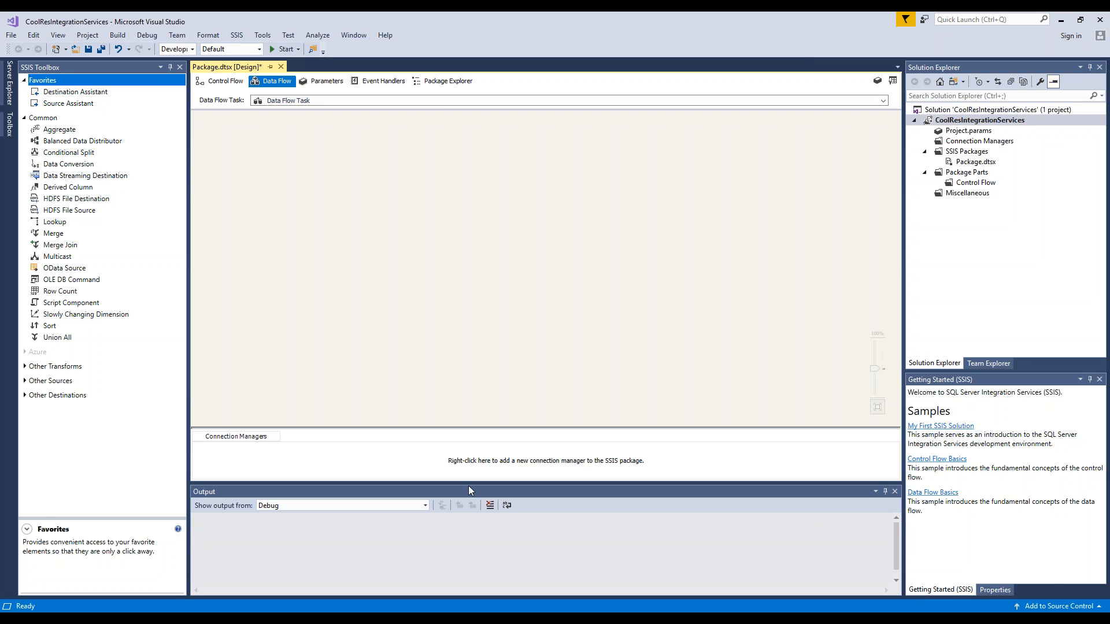
# - Add a SQL Server source to the data flow with the Source Assistant, starting a new connection for it
pyautogui.click(71, 94)
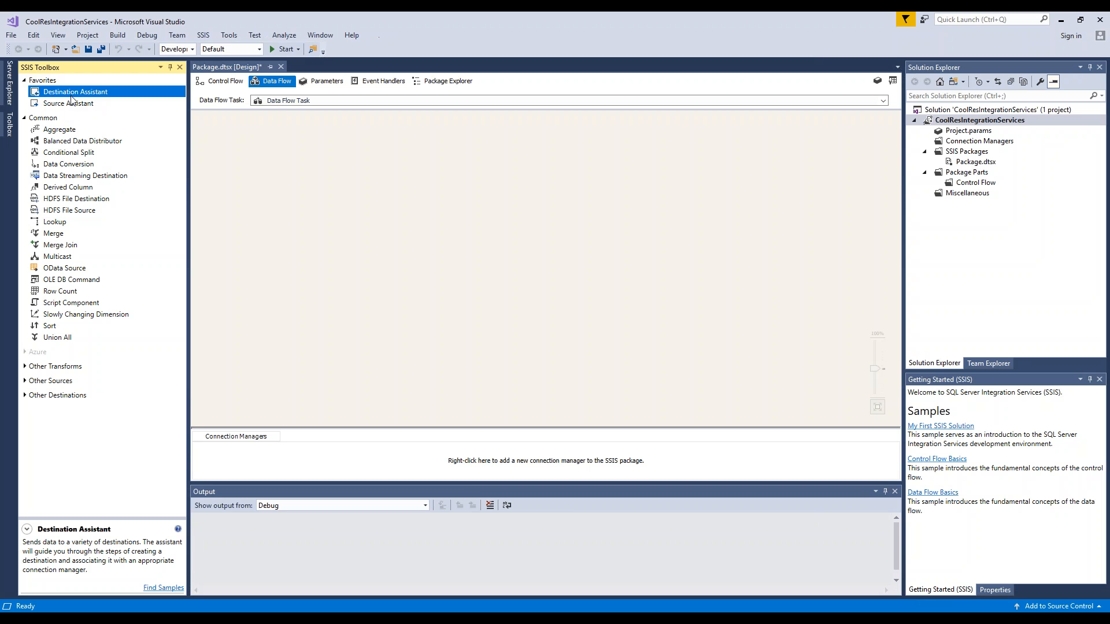
pyautogui.click(70, 104)
pyautogui.moveTo(70, 105); pyautogui.dragTo(285, 152)
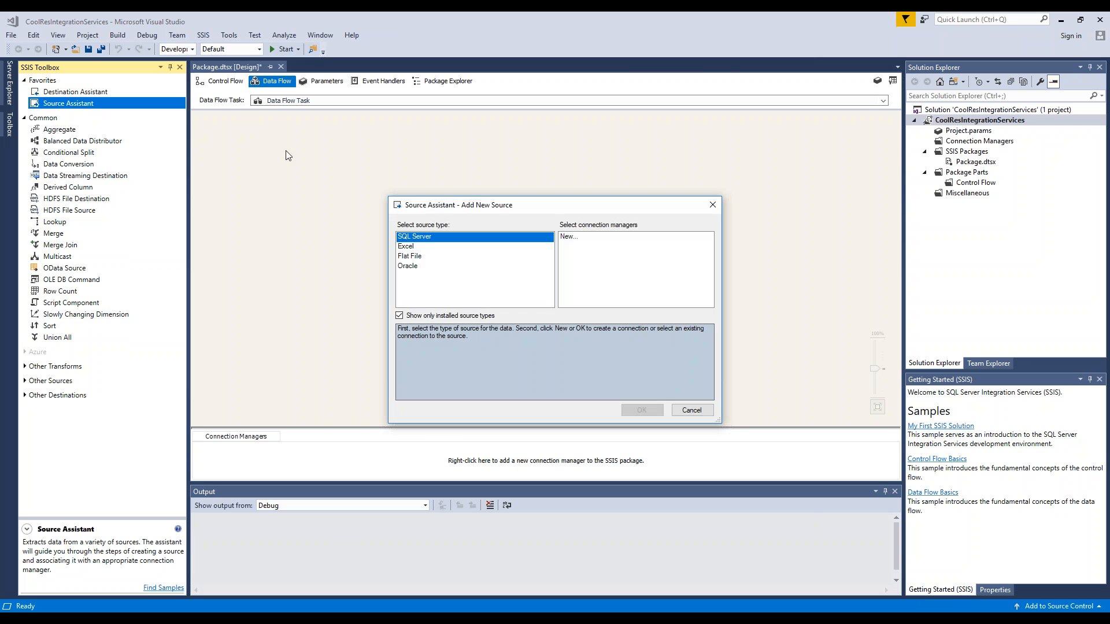
pyautogui.click(572, 238)
pyautogui.doubleClick(572, 238)
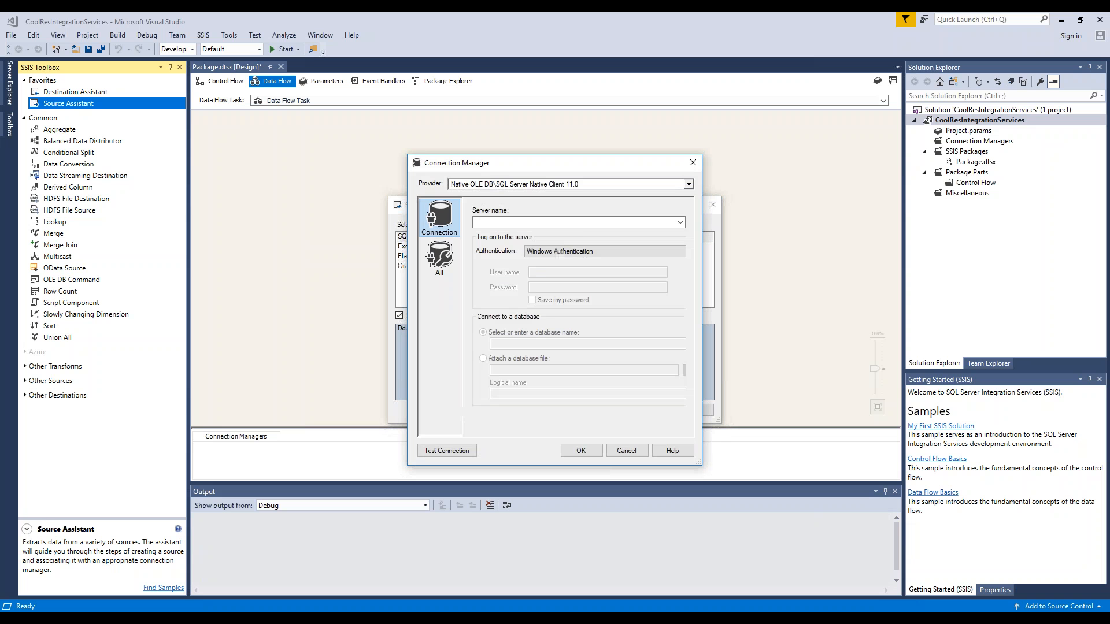
# - Set the connection's server to Chillaxin and its database to TheCoolestRestaurant, and create the source
pyautogui.write('Chi')
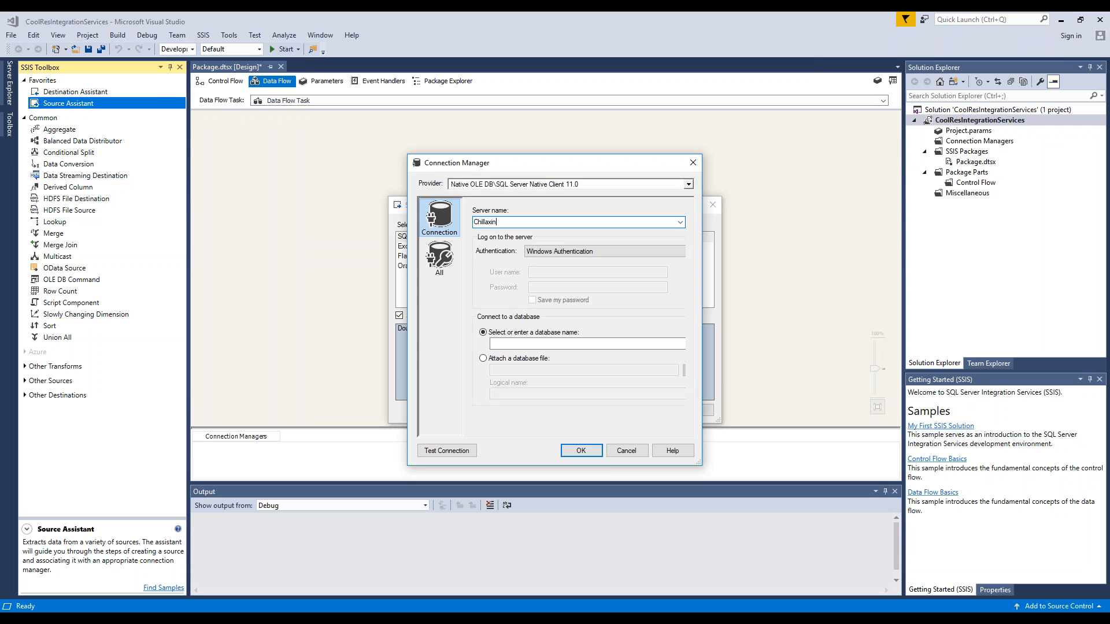
pyautogui.write('llaxin')
pyautogui.moveTo(702, 306); pyautogui.dragTo(772, 306)
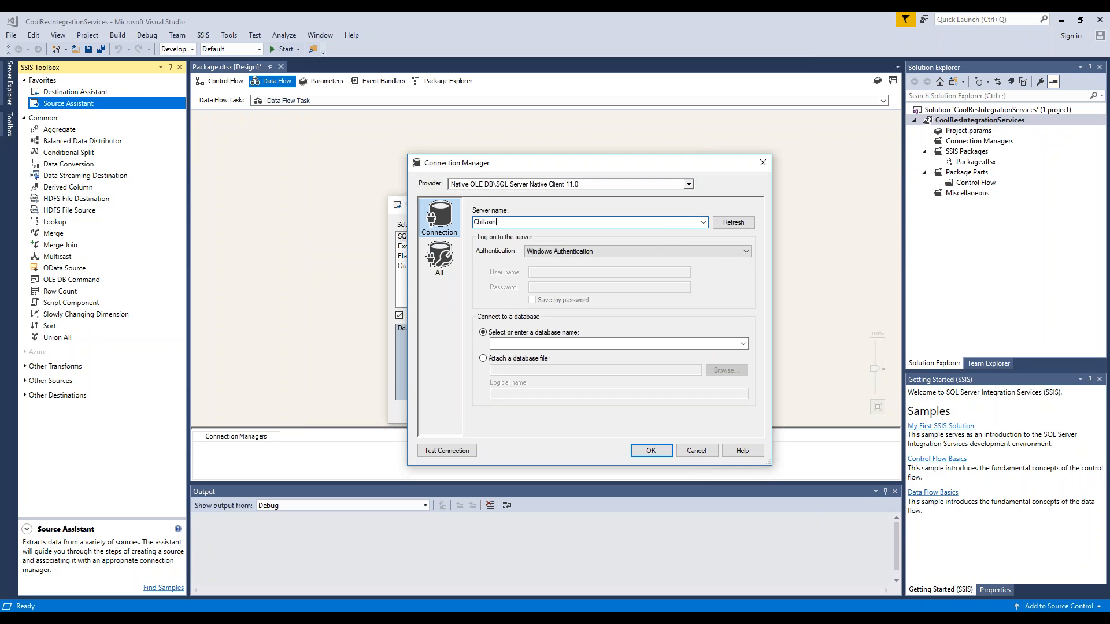
pyautogui.click(744, 346)
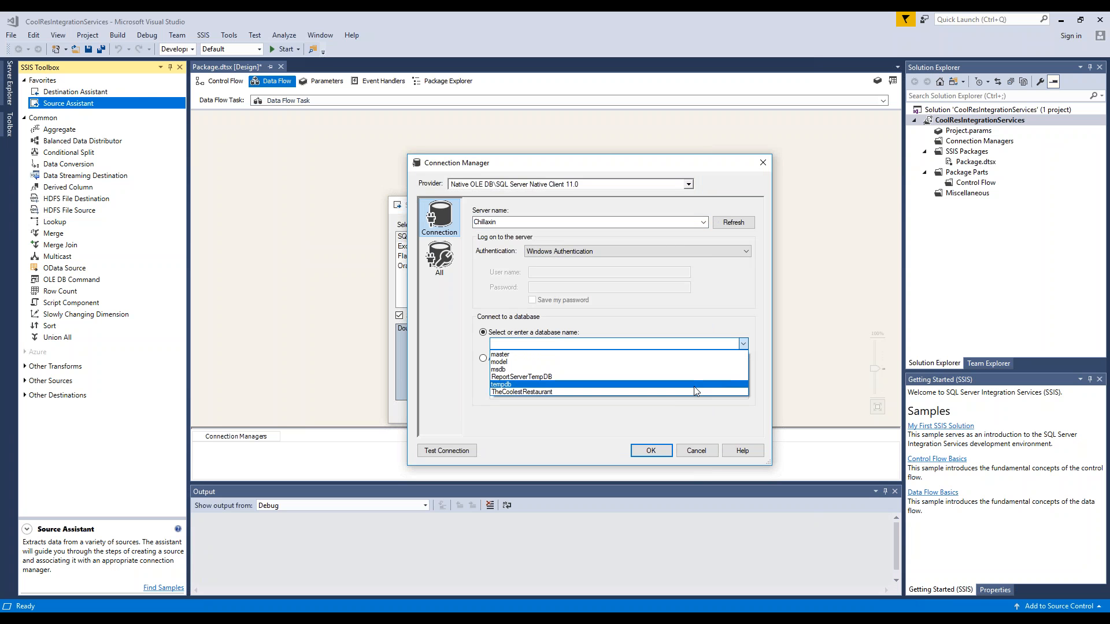
pyautogui.click(691, 392)
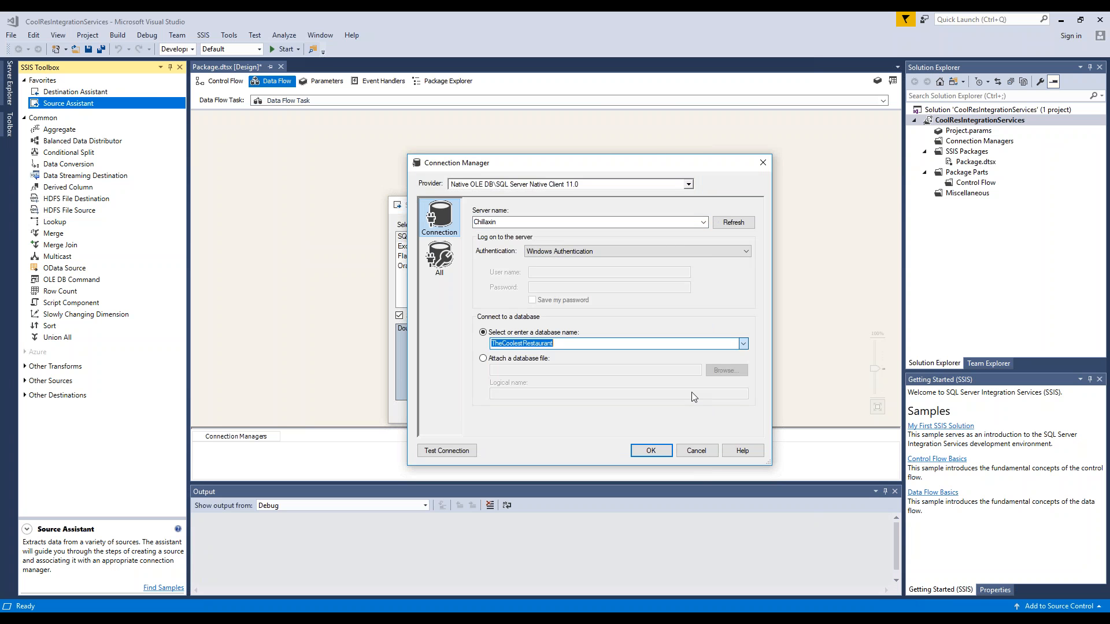
pyautogui.click(652, 451)
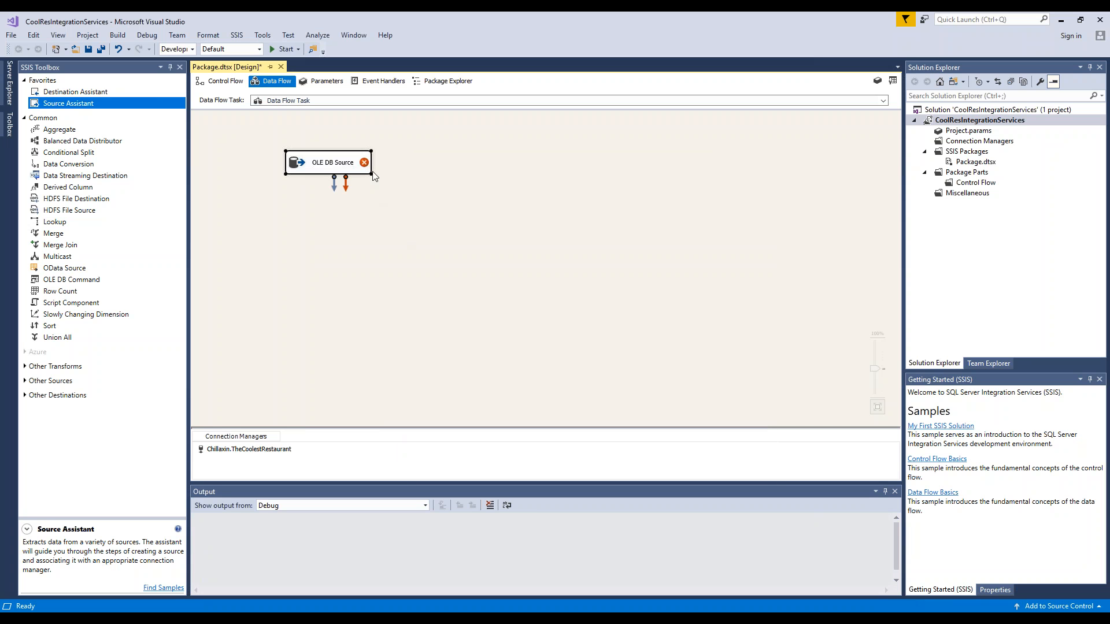
# - Set the OLE DB source to read the [dbo].[ChicagoEmployees] table and check its column mapping
pyautogui.doubleClick(347, 167)
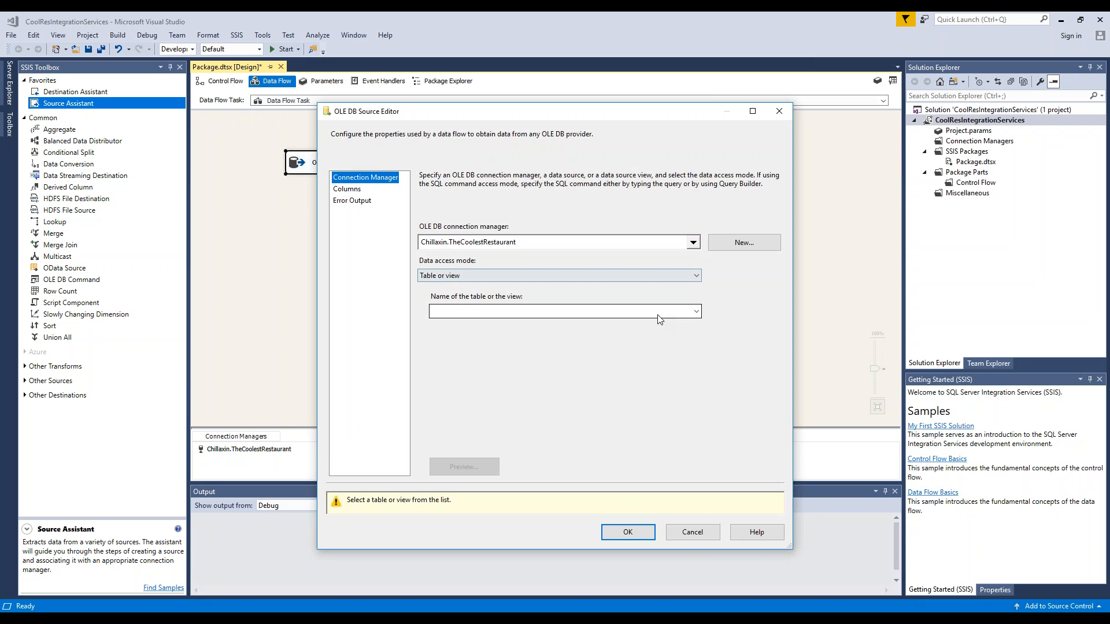
pyautogui.click(696, 312)
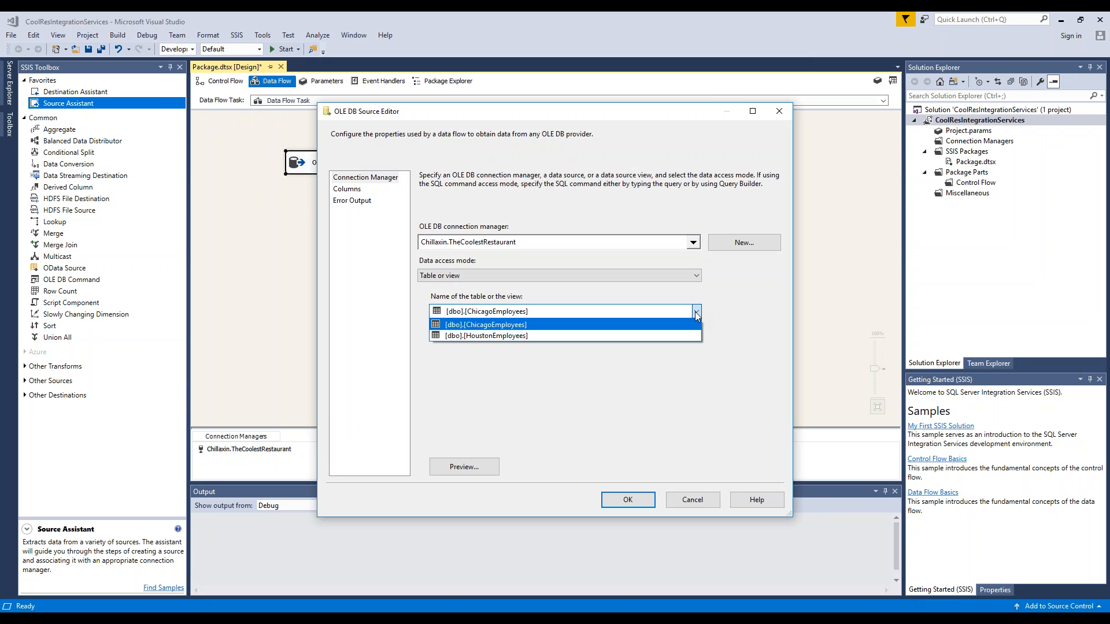
pyautogui.click(529, 325)
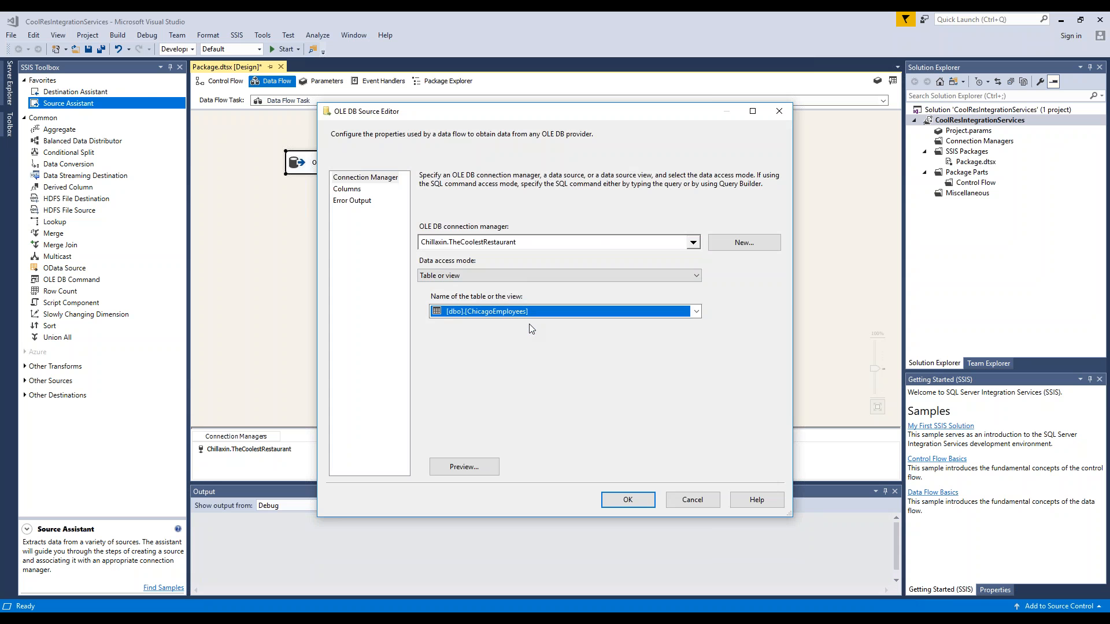
pyautogui.click(355, 190)
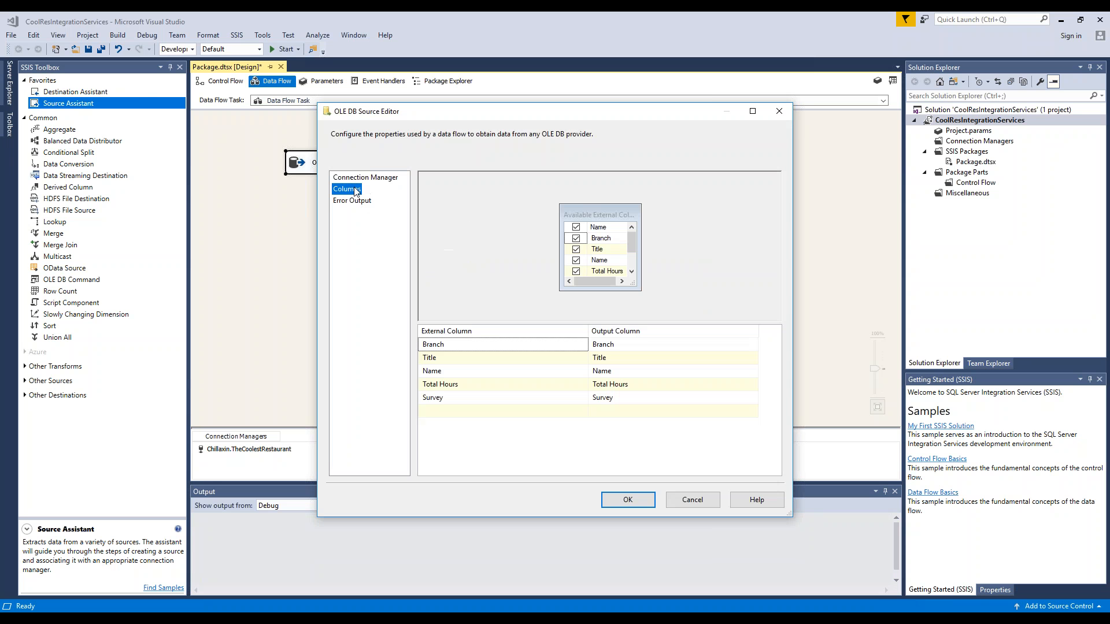
pyautogui.click(623, 498)
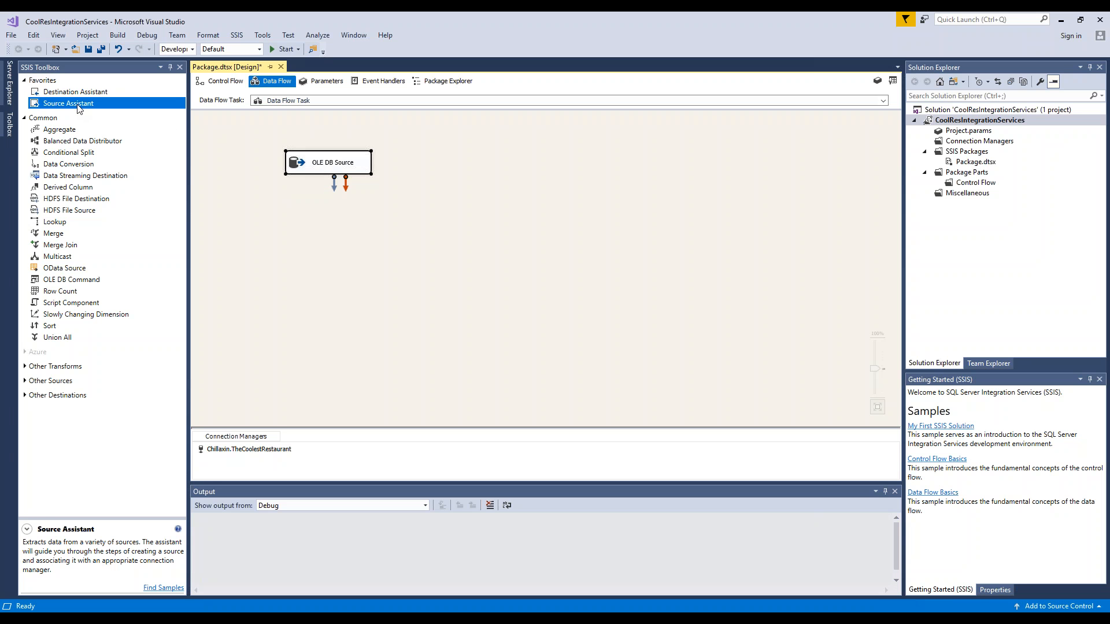
# - Add a second SQL Server source to the data flow using the existing Chillaxin.TheCoolestRestaurant connection
pyautogui.moveTo(78, 106); pyautogui.dragTo(476, 165)
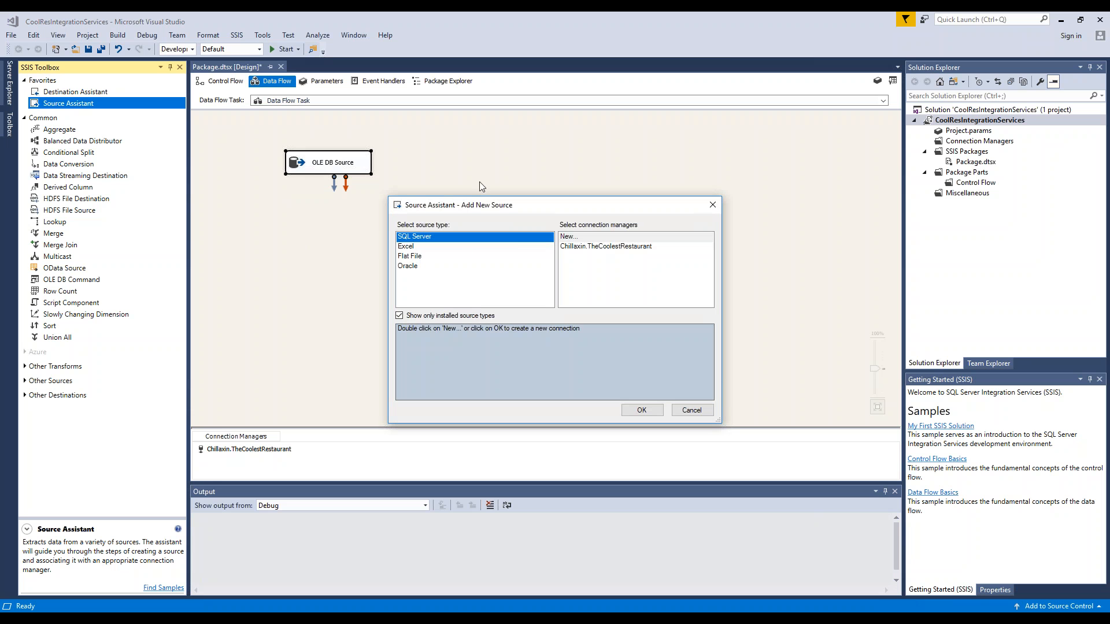
pyautogui.click(586, 249)
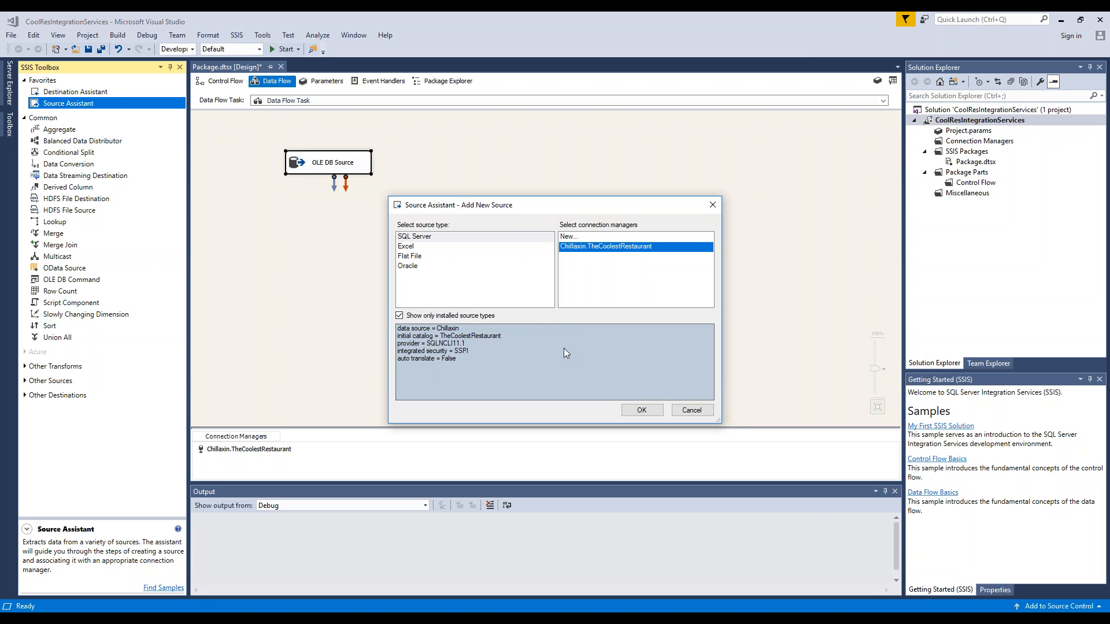
pyautogui.click(642, 410)
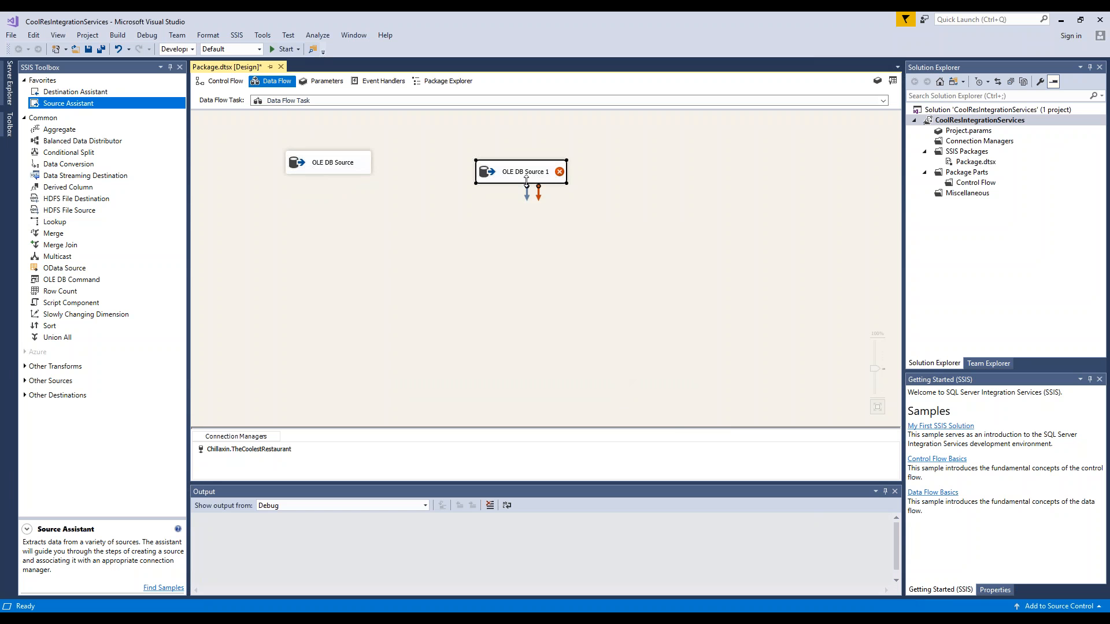
# - Set the second OLE DB source to read the [dbo].[HoustonEmployees] table and move it beside the first source
pyautogui.doubleClick(535, 178)
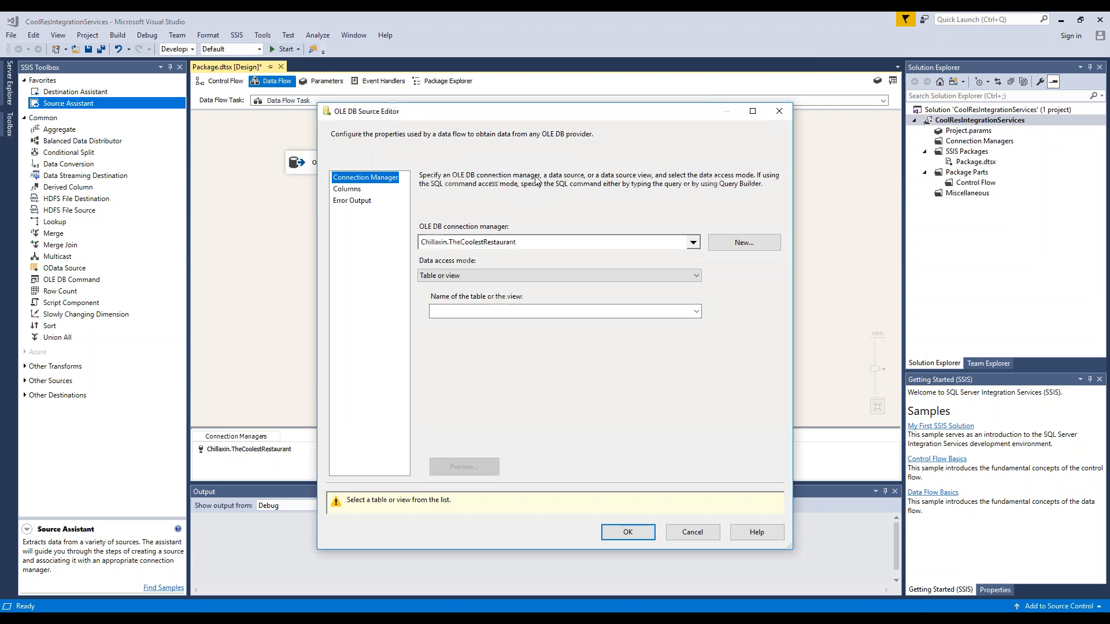
pyautogui.click(697, 311)
pyautogui.click(657, 340)
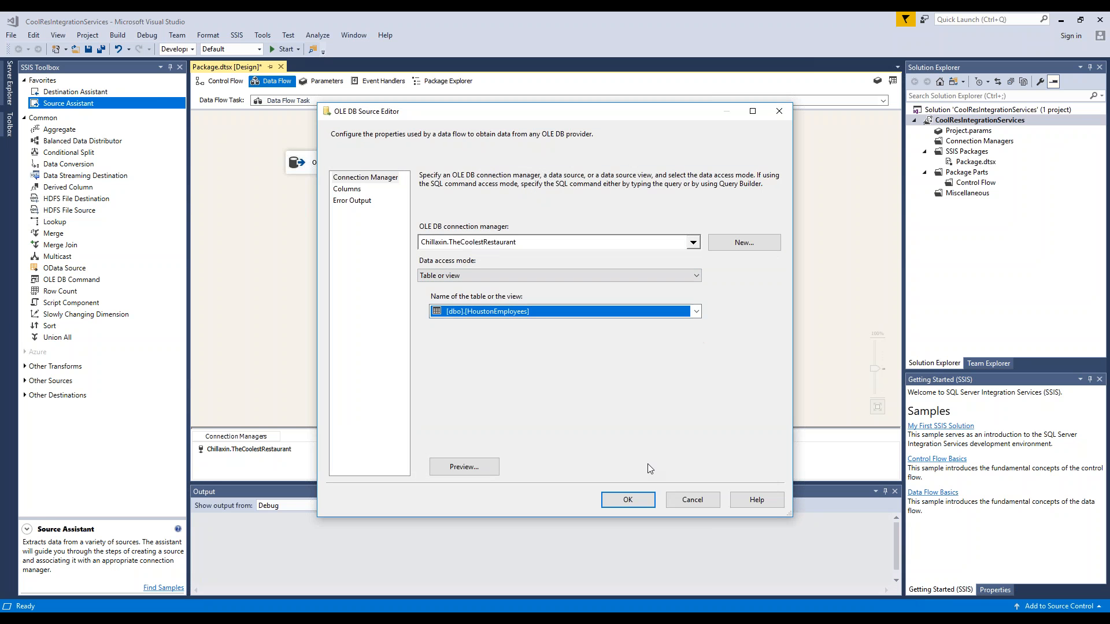
pyautogui.click(628, 500)
pyautogui.moveTo(528, 176); pyautogui.dragTo(463, 167)
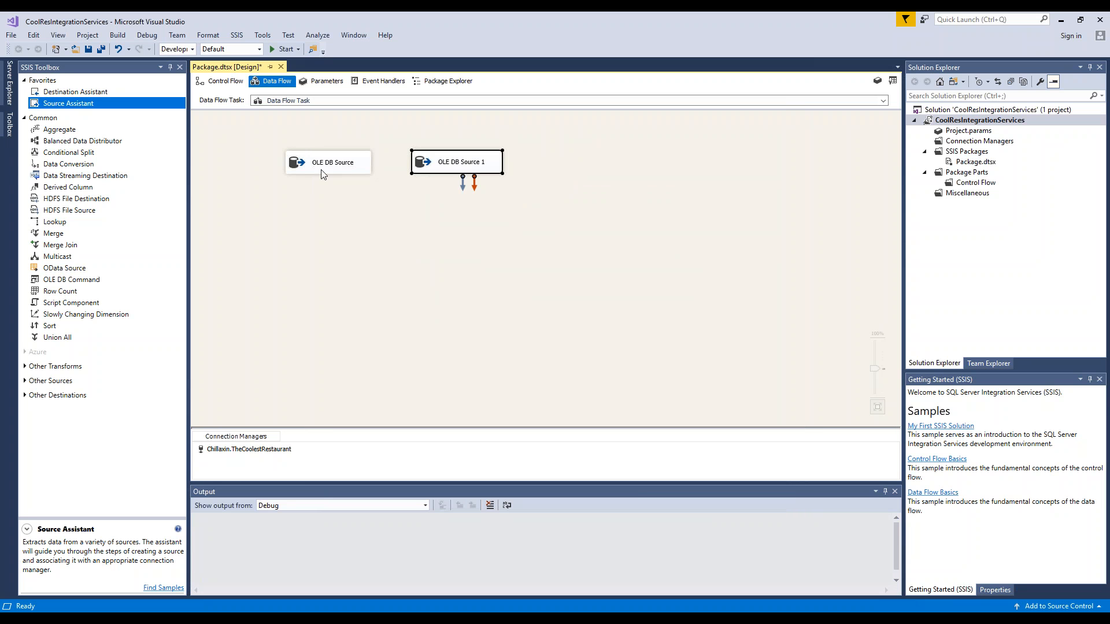
# - Rename the data flow source that reads the Chicago employees table as Chicago Emp OLE DB Source
pyautogui.doubleClick(340, 168)
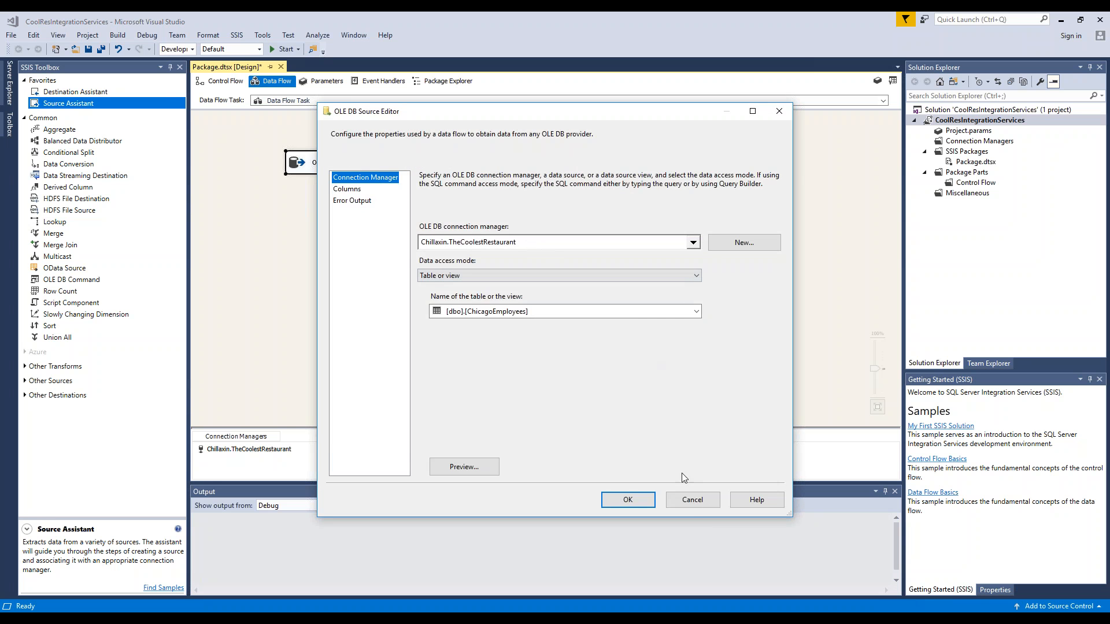
pyautogui.click(692, 499)
pyautogui.click(349, 165)
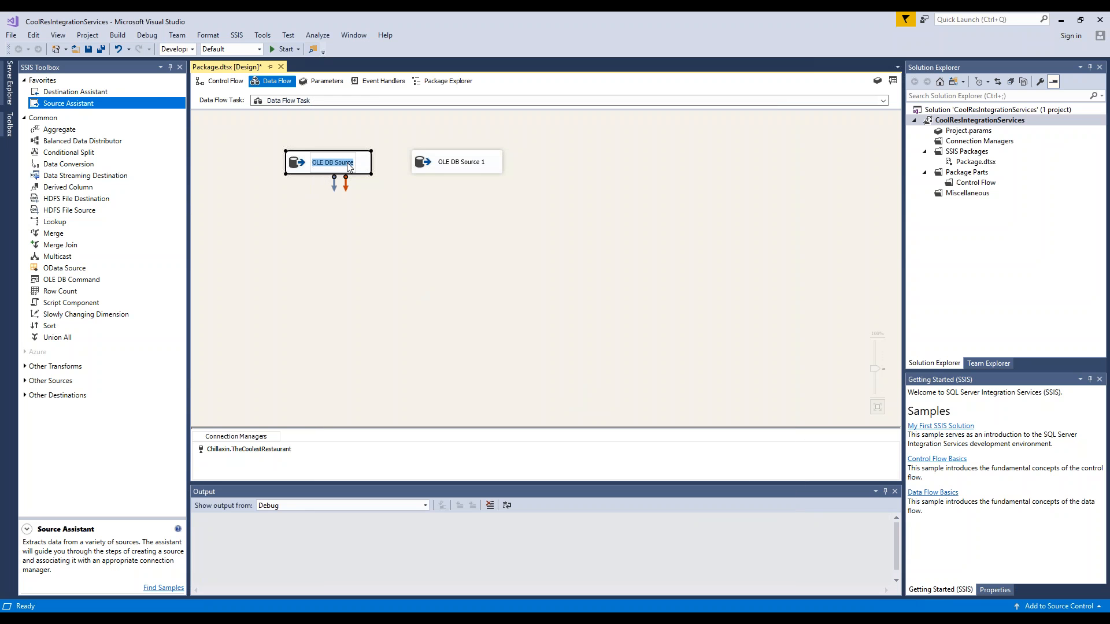
pyautogui.click(349, 165)
pyautogui.write('Chicago Emp')
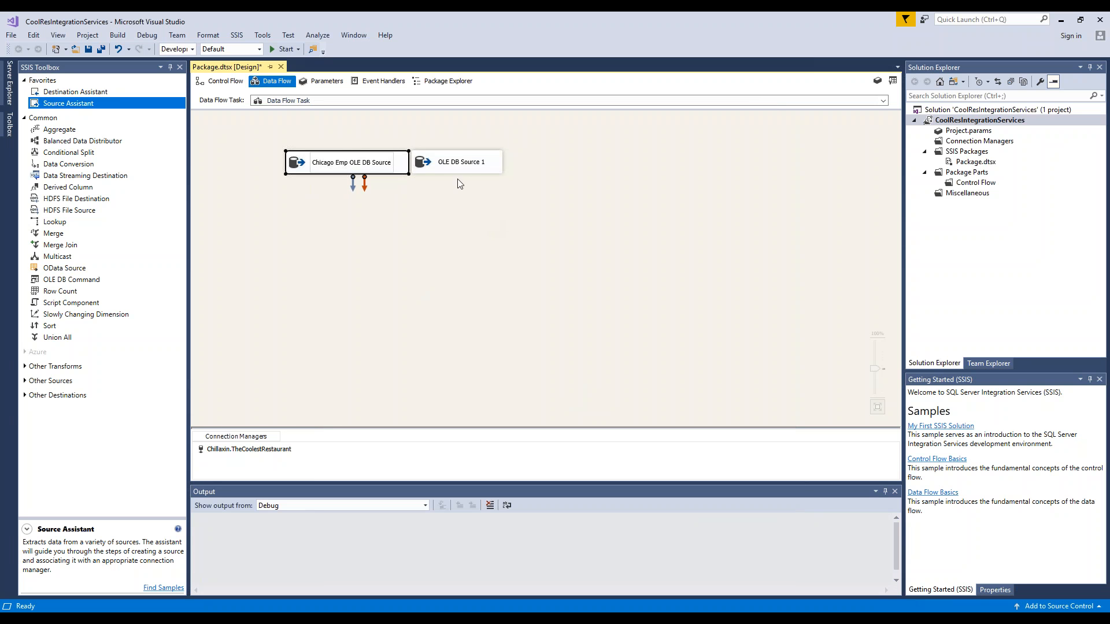
# - Rename the second data flow source as Houston Emp OLE DB Source
pyautogui.click(457, 163)
pyautogui.click(444, 167)
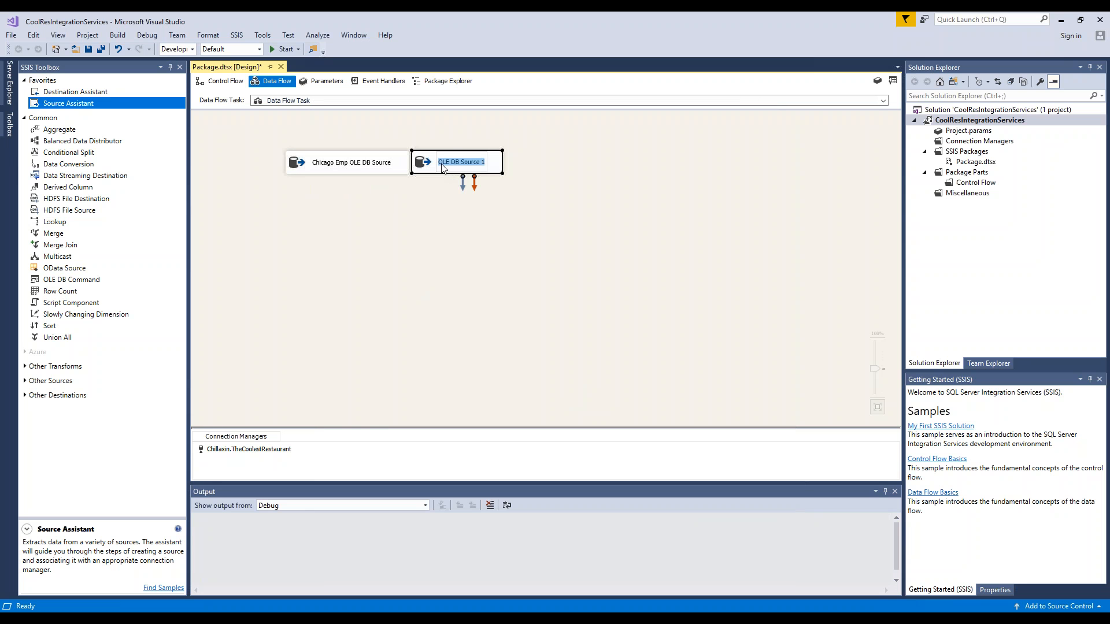
pyautogui.click(442, 166)
pyautogui.write('Houstron')
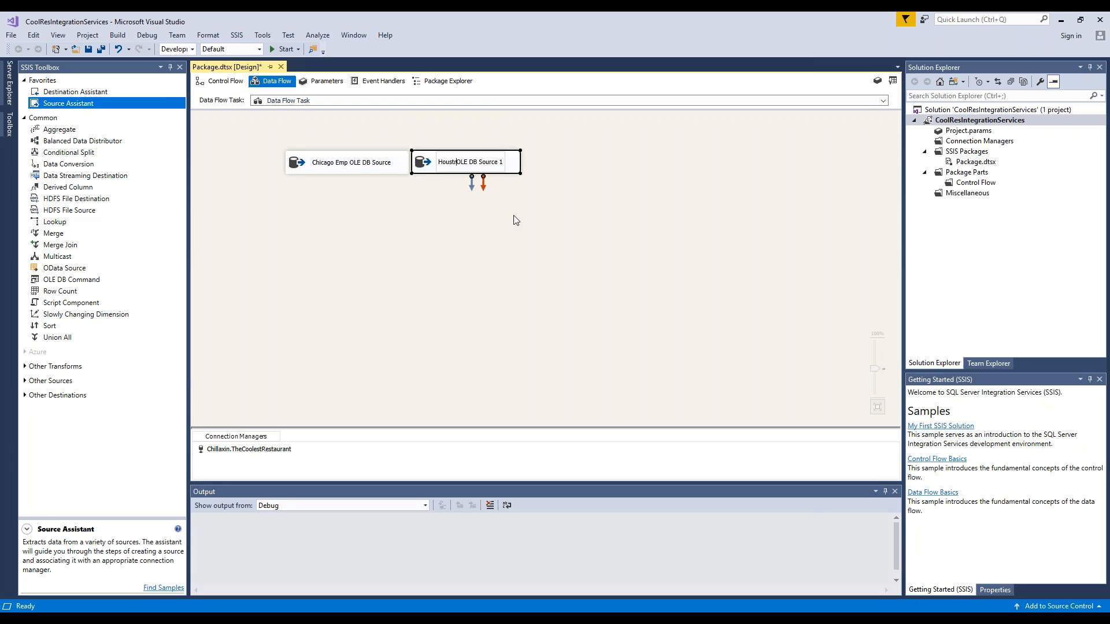
pyautogui.press('BackSpace')
pyautogui.press('BackSpace')
pyautogui.press('BackSpace')
pyautogui.press('BackSpace')
pyautogui.write('on Emp')
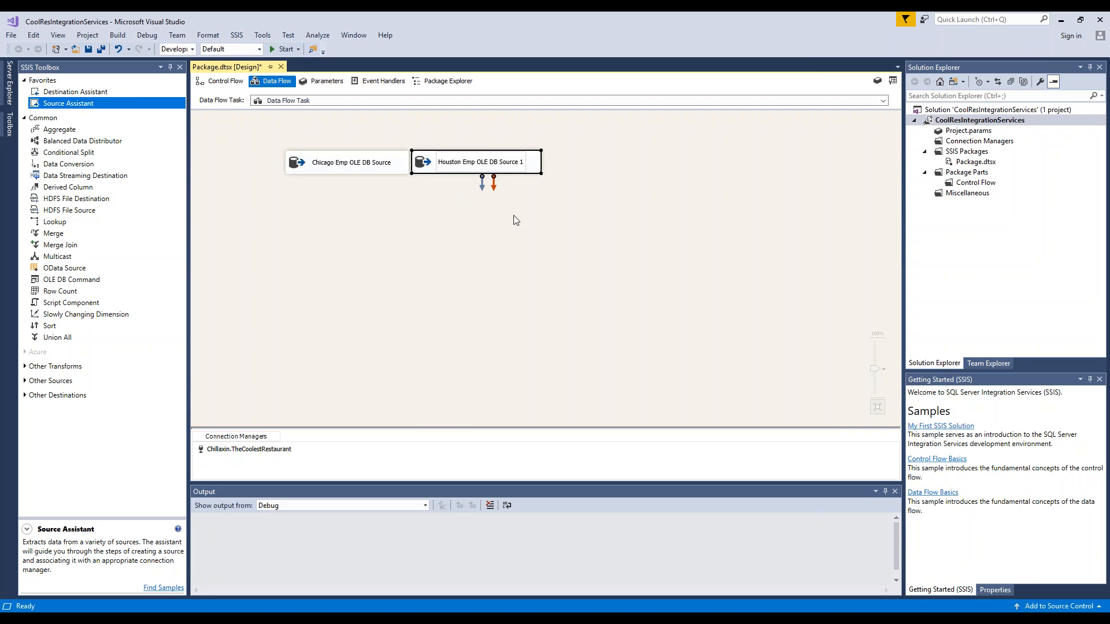
pyautogui.moveTo(520, 163); pyautogui.dragTo(524, 163)
pyautogui.click(519, 164)
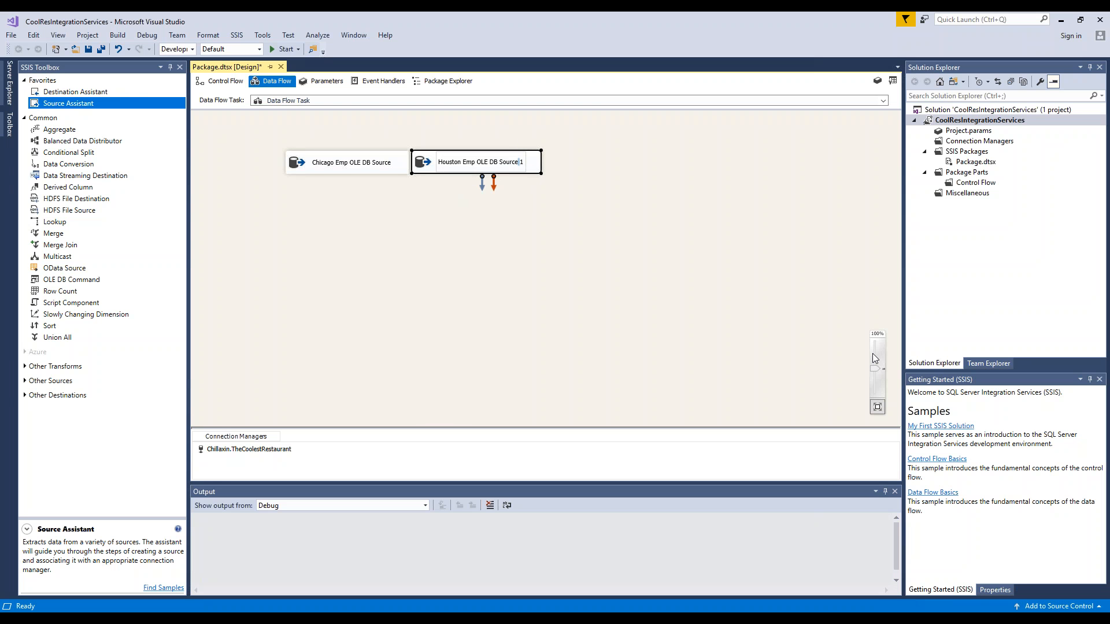
pyautogui.press('BackSpace')
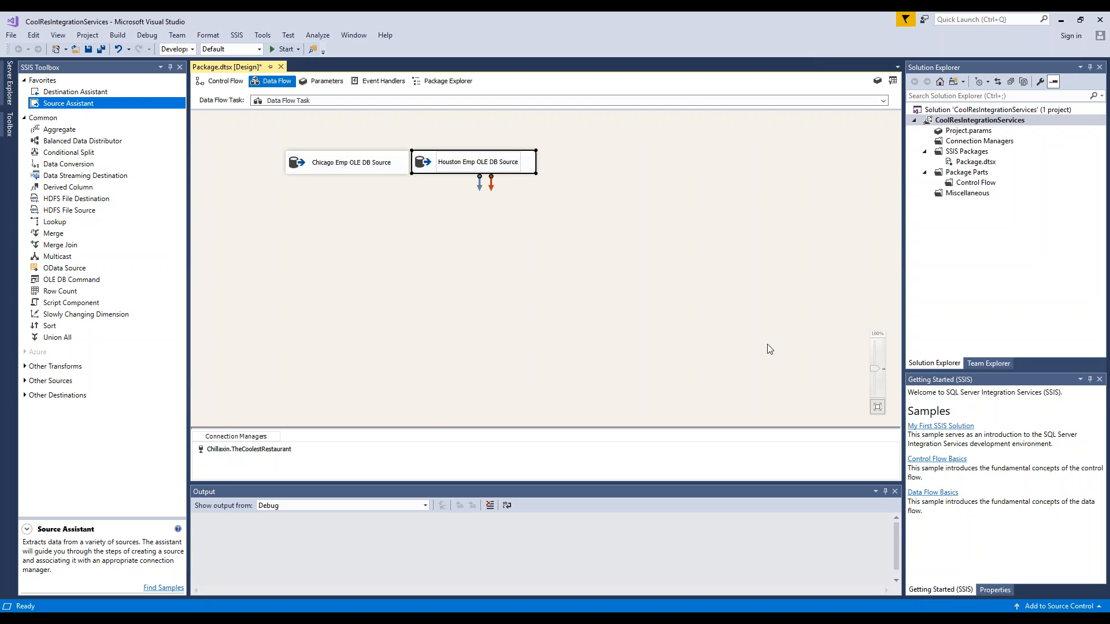
pyautogui.click(485, 292)
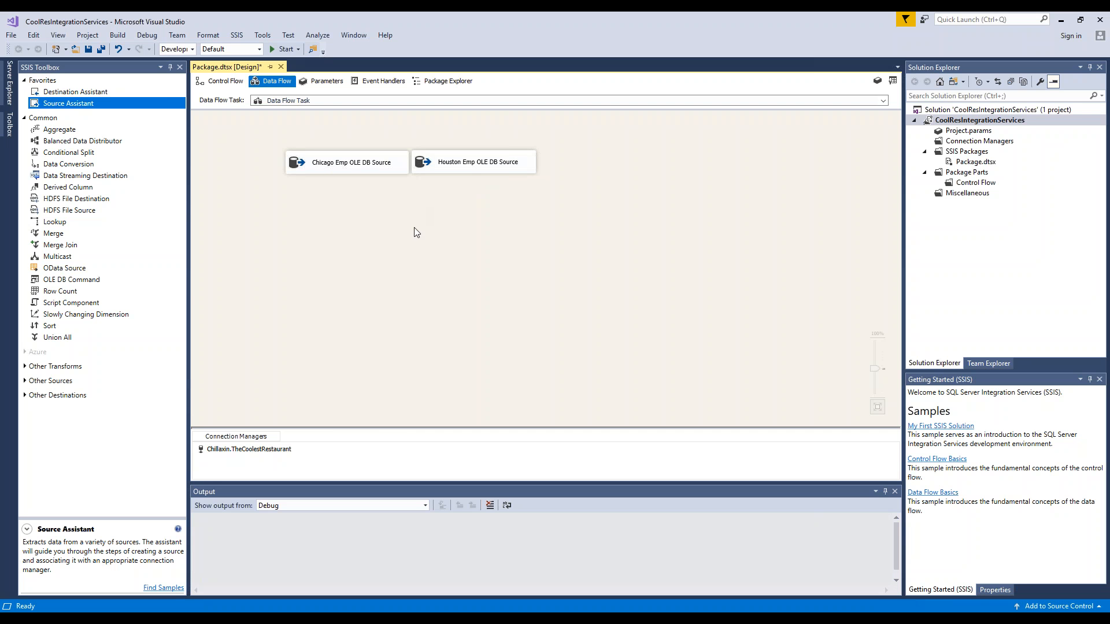
pyautogui.click(219, 453)
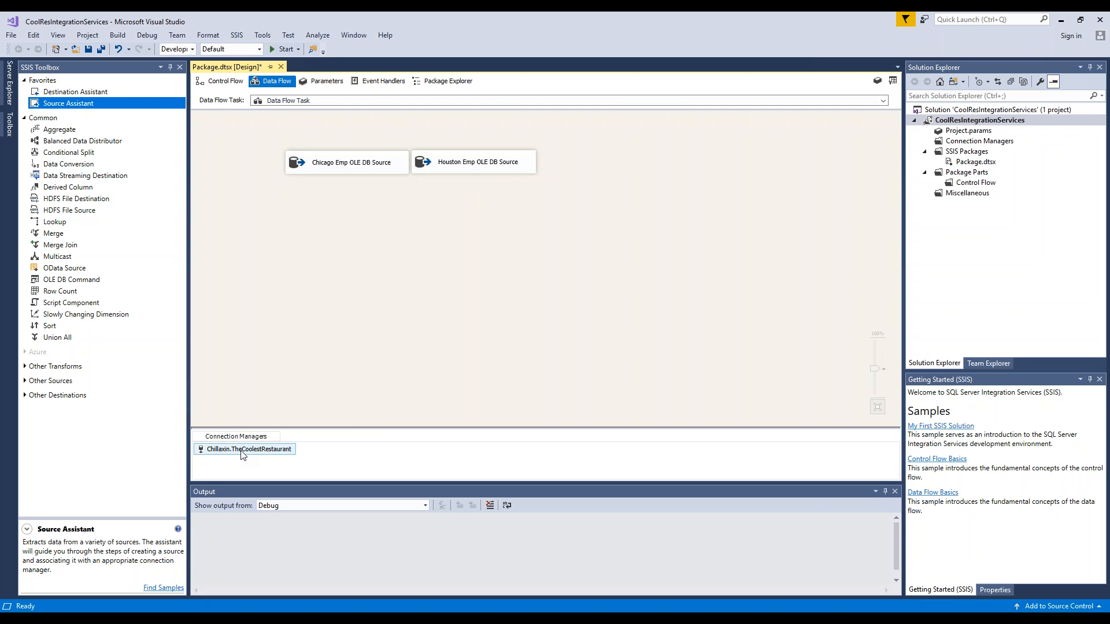
pyautogui.click(284, 285)
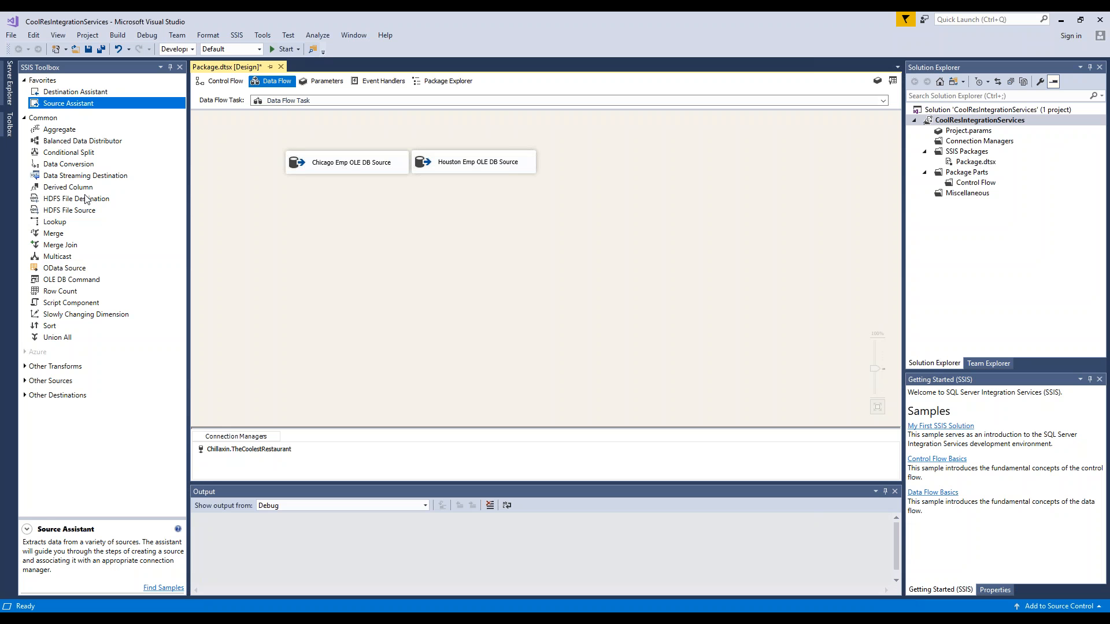
# - Feed the Chicago source into a new Sort transformation that sorts by Name in ascending order
pyautogui.click(51, 327)
pyautogui.moveTo(50, 325); pyautogui.dragTo(354, 214)
pyautogui.click(351, 169)
pyautogui.click(342, 212)
pyautogui.doubleClick(335, 212)
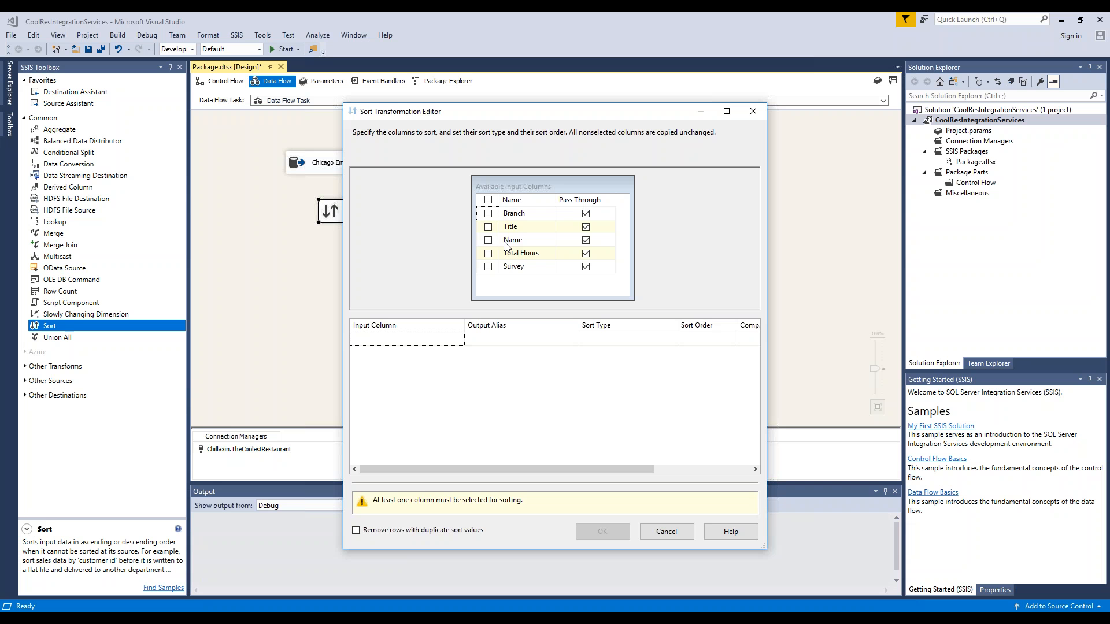
pyautogui.click(489, 241)
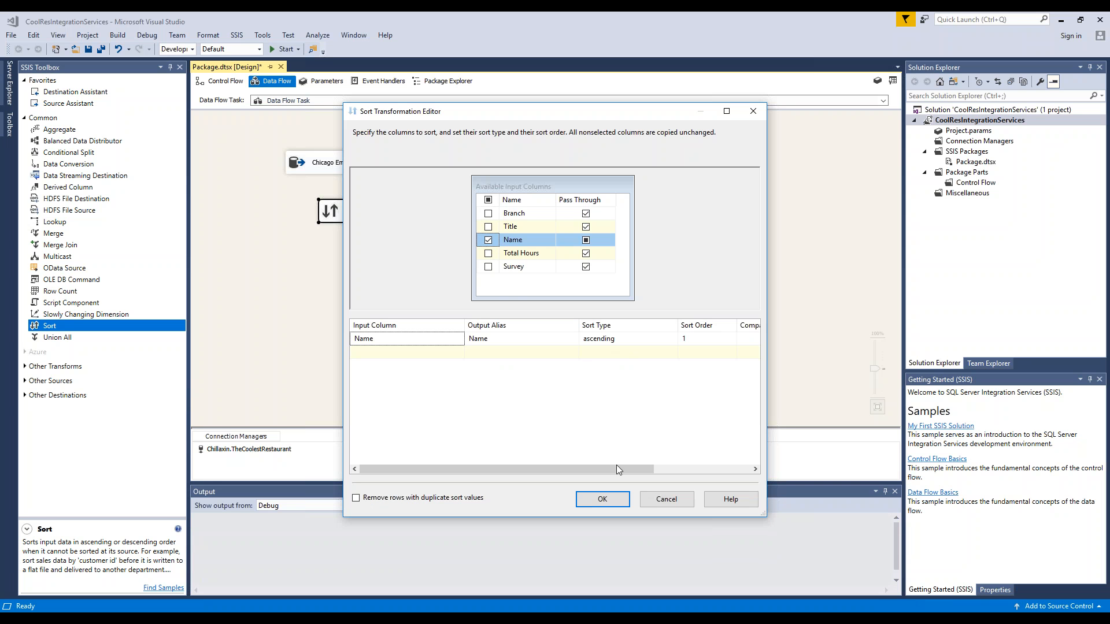
pyautogui.click(609, 501)
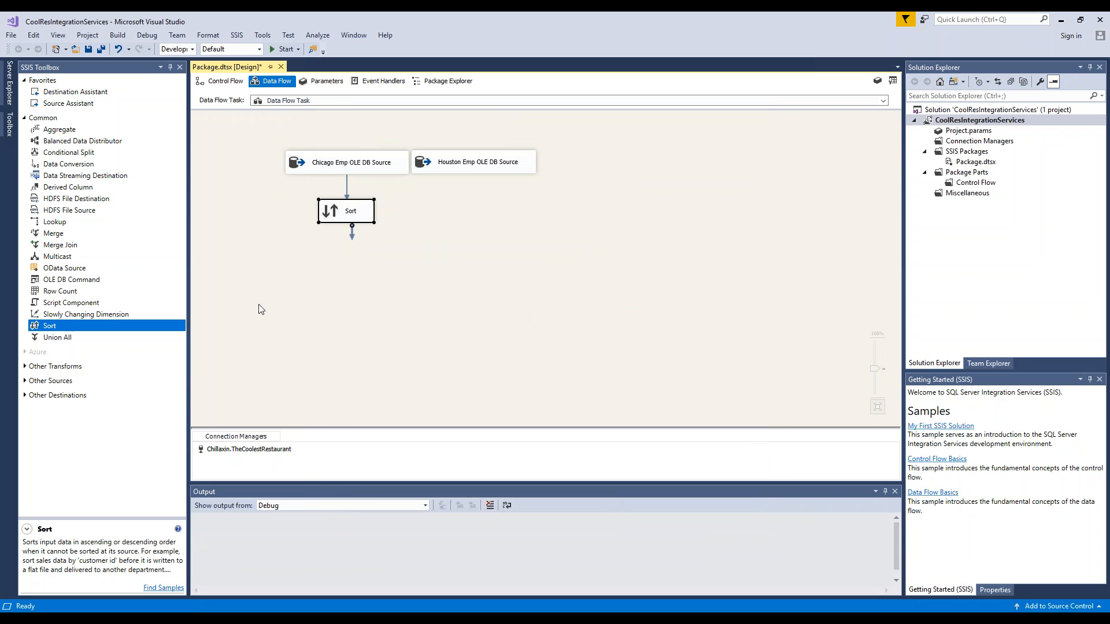
# - Feed the Houston source into a second Sort transformation that also sorts by the Name column
pyautogui.moveTo(65, 326); pyautogui.dragTo(486, 220)
pyautogui.click(470, 169)
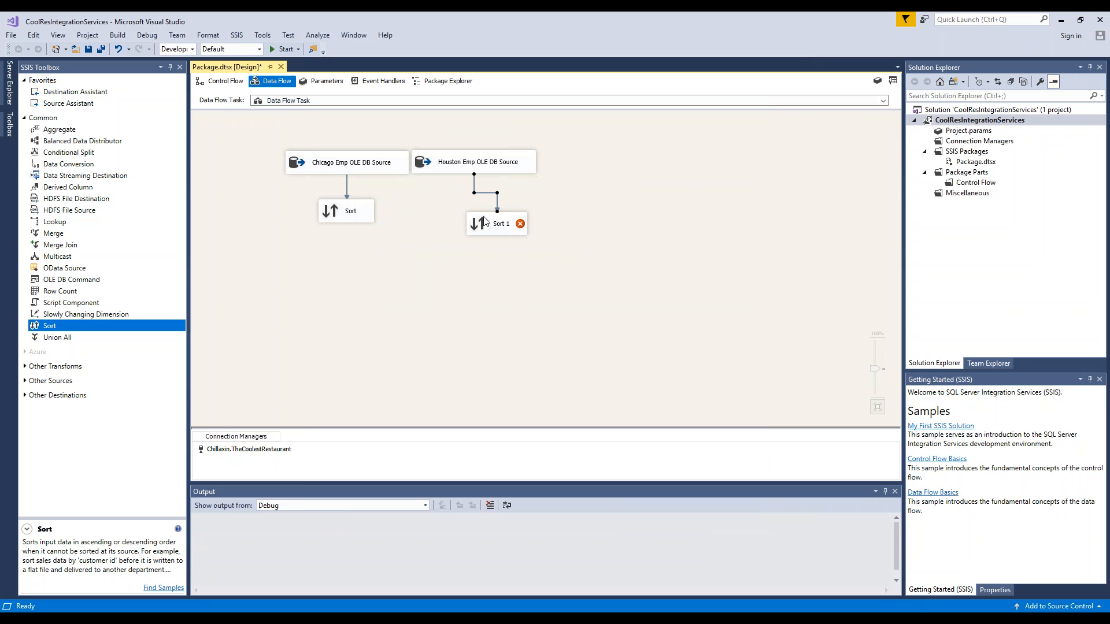
pyautogui.doubleClick(496, 228)
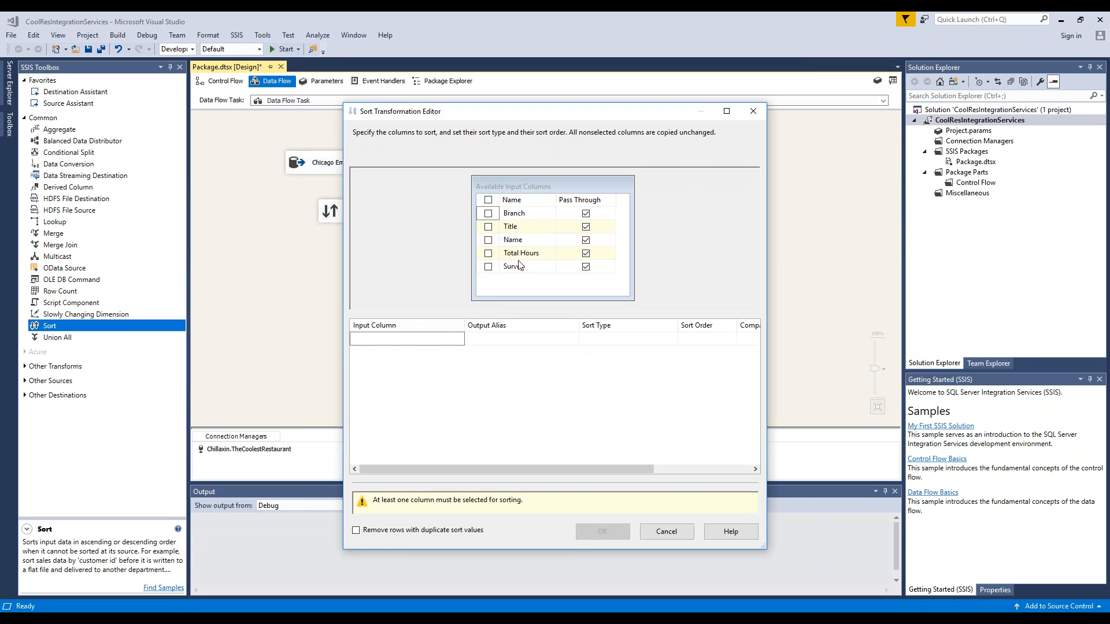
pyautogui.click(488, 240)
pyautogui.click(603, 500)
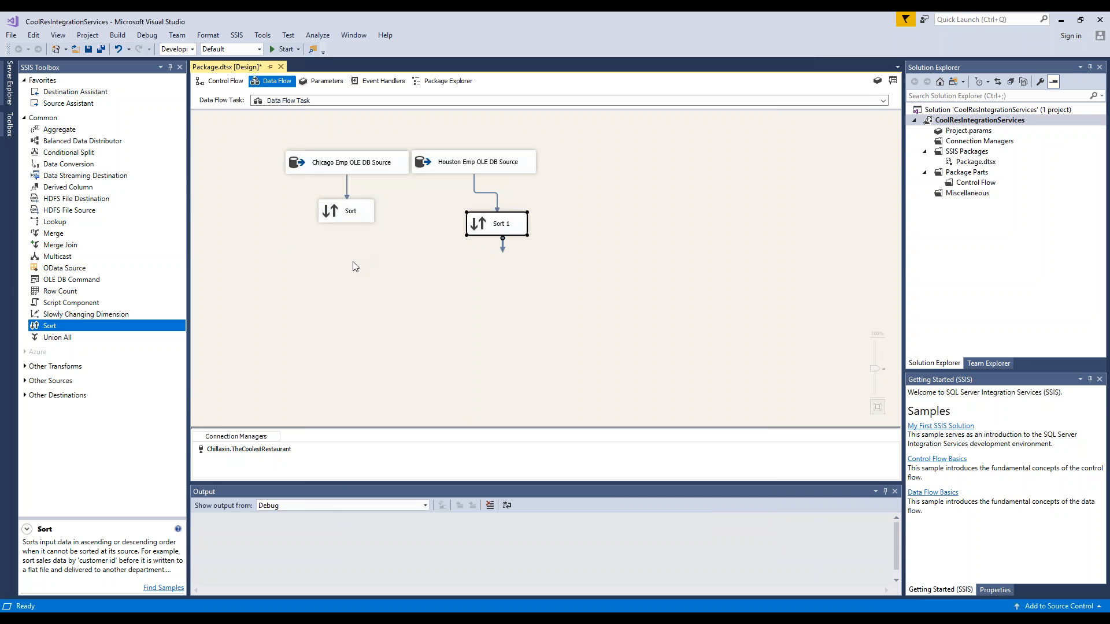
# - Add a Merge transformation below the two sorts and connect the Chicago sort's output to Merge Input 1
pyautogui.click(57, 237)
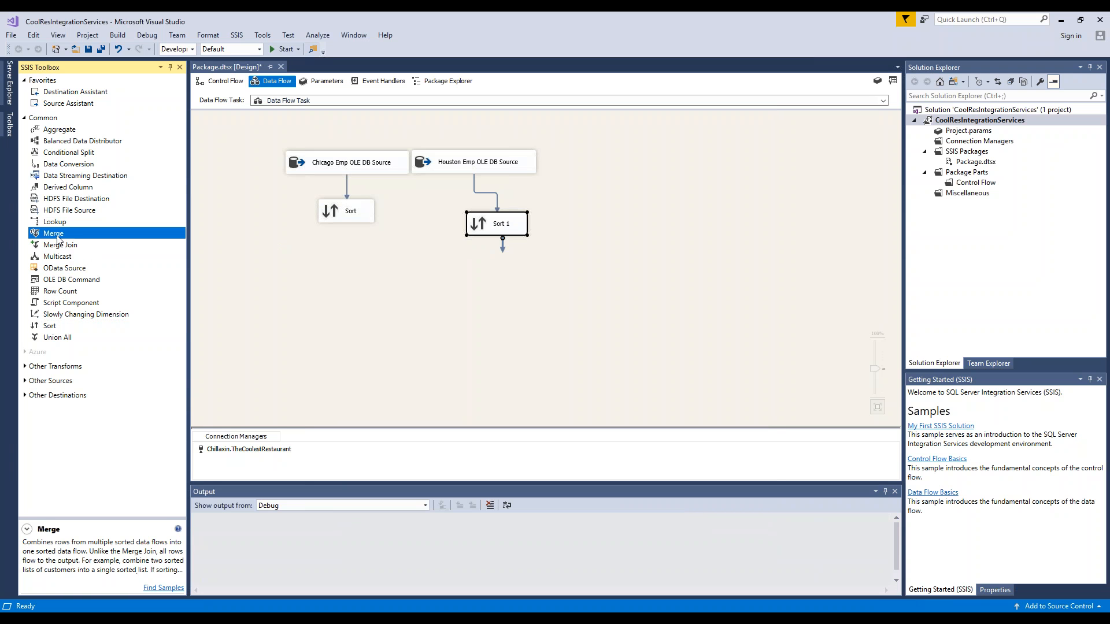
pyautogui.moveTo(57, 237); pyautogui.dragTo(421, 279)
pyautogui.click(353, 223)
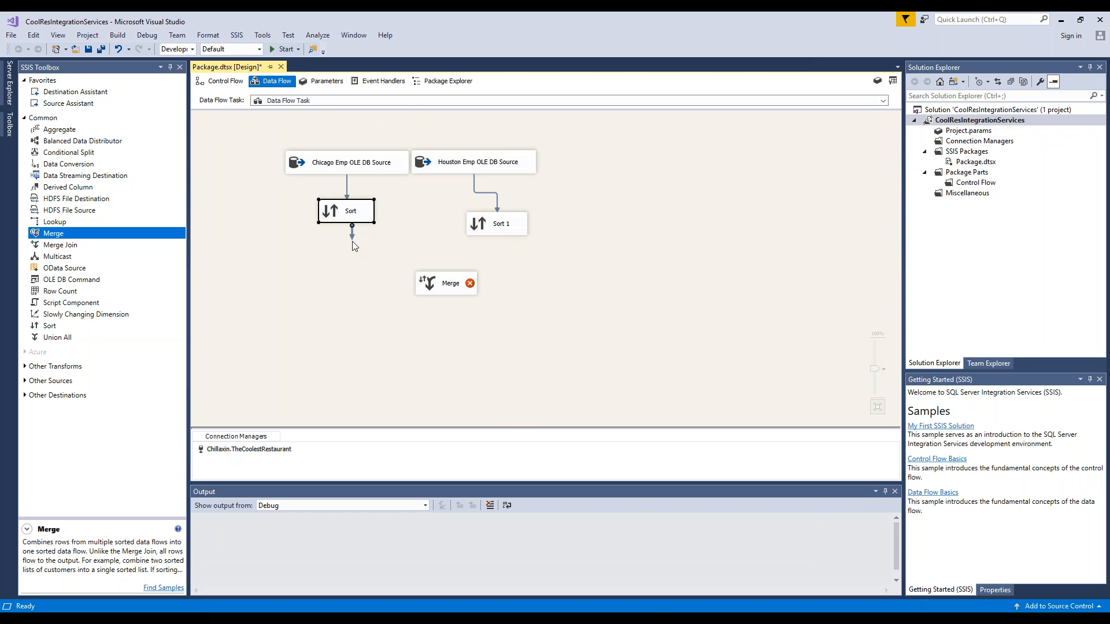
pyautogui.moveTo(352, 237); pyautogui.dragTo(436, 281)
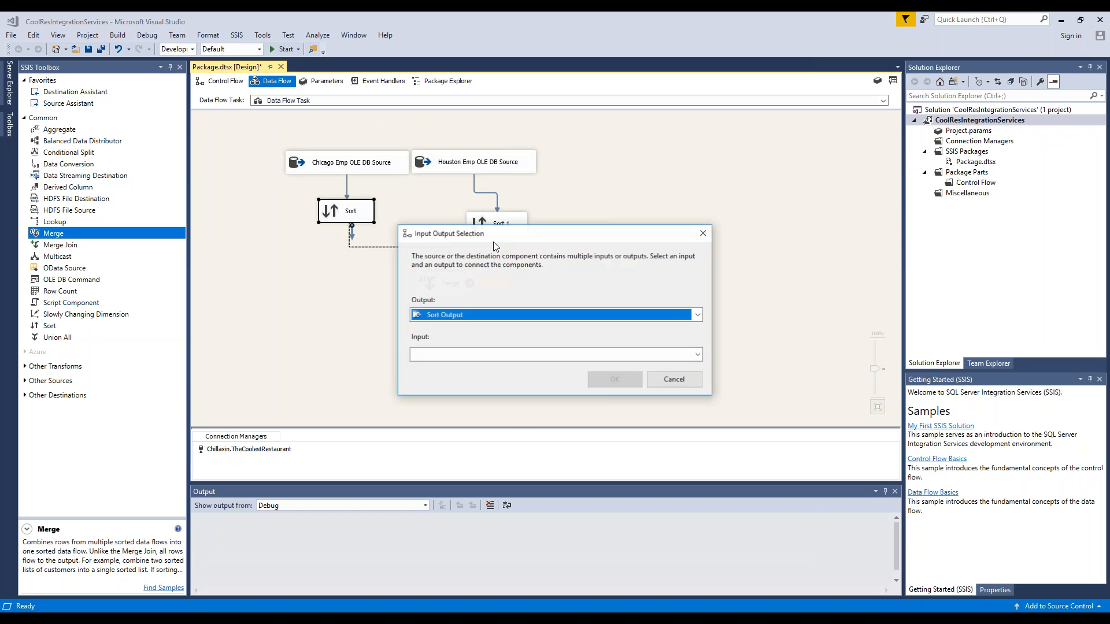
pyautogui.click(698, 354)
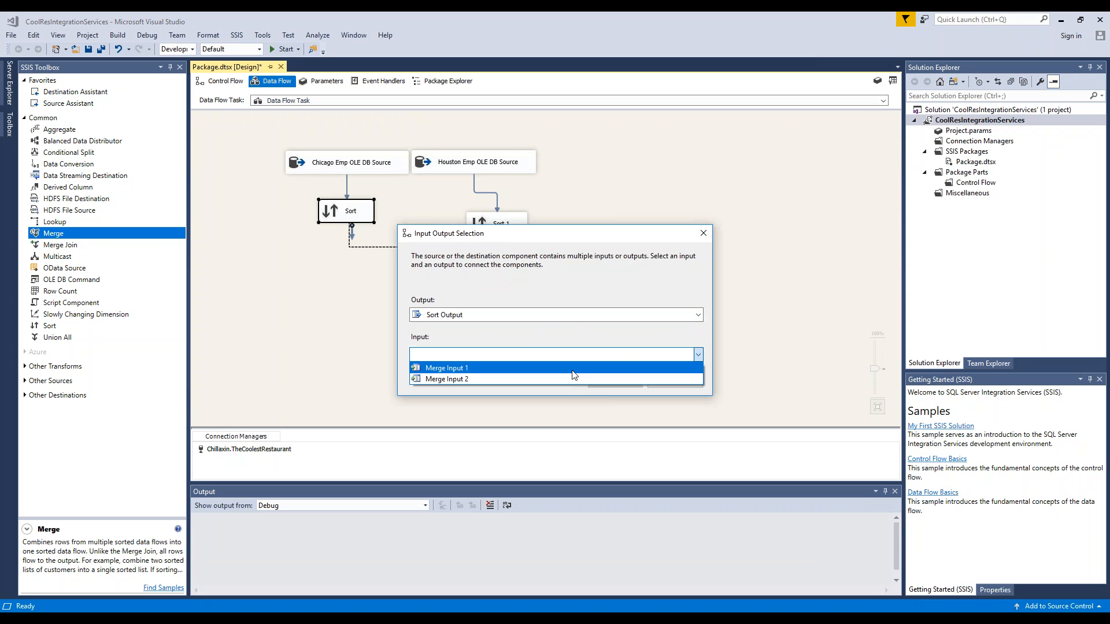
pyautogui.click(571, 370)
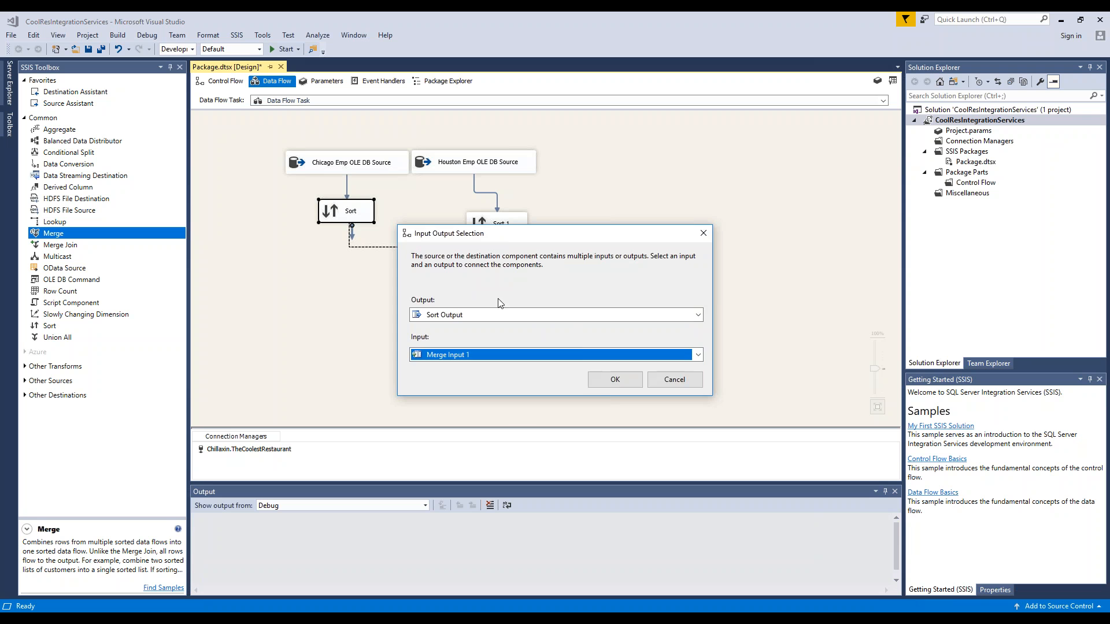
pyautogui.click(599, 381)
# - Connect the Houston sort's output to the Merge transformation and accept the merge's column mappings
pyautogui.click(506, 233)
pyautogui.moveTo(503, 250); pyautogui.dragTo(460, 282)
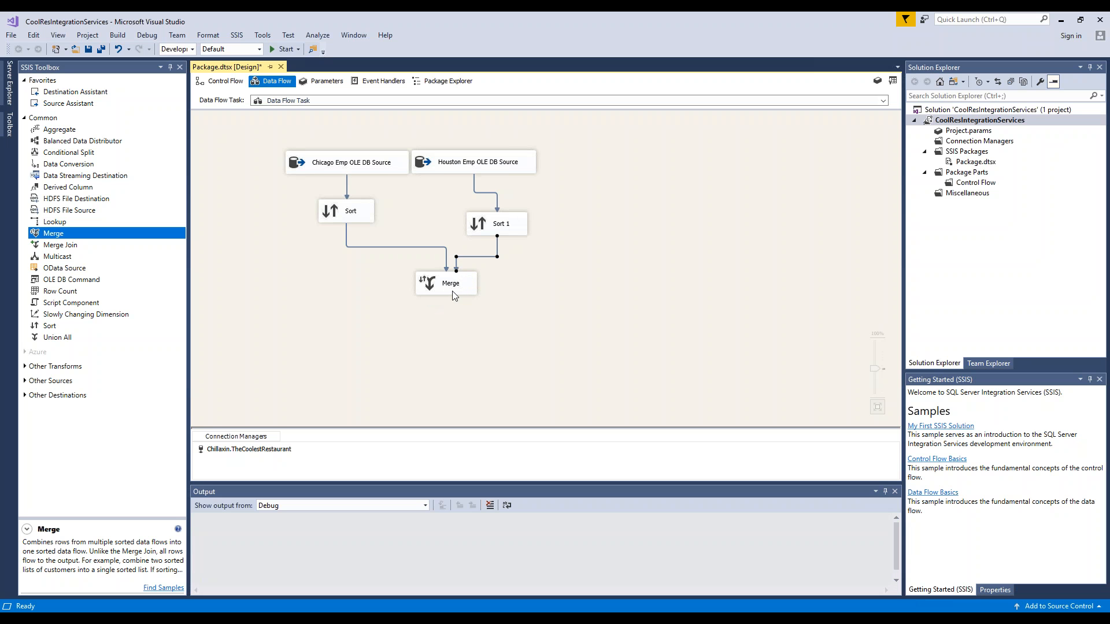
pyautogui.doubleClick(454, 296)
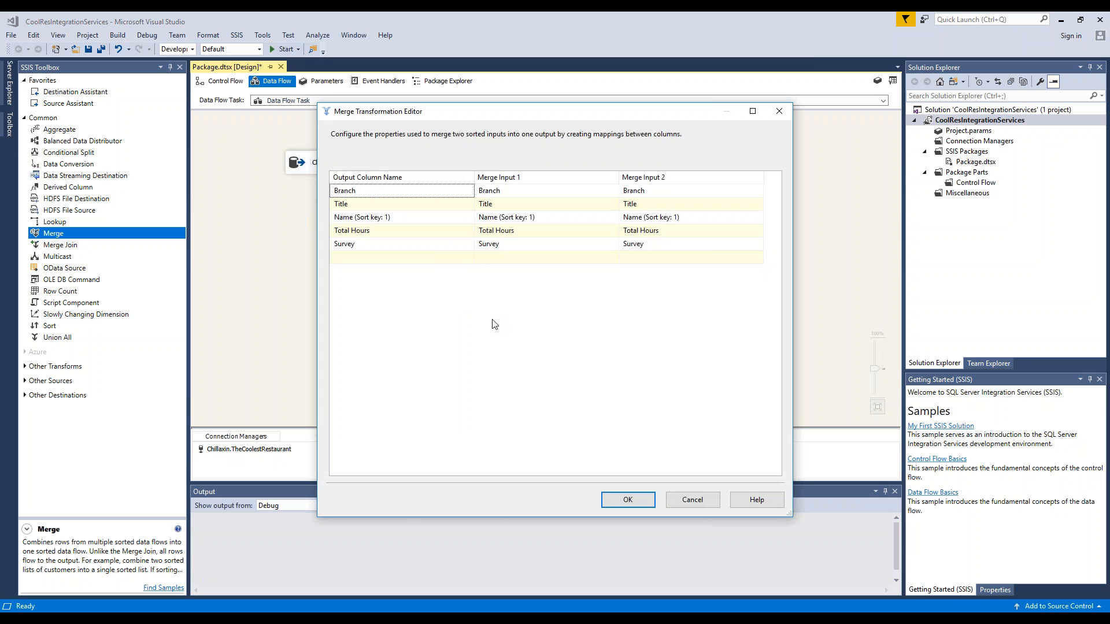
pyautogui.click(628, 501)
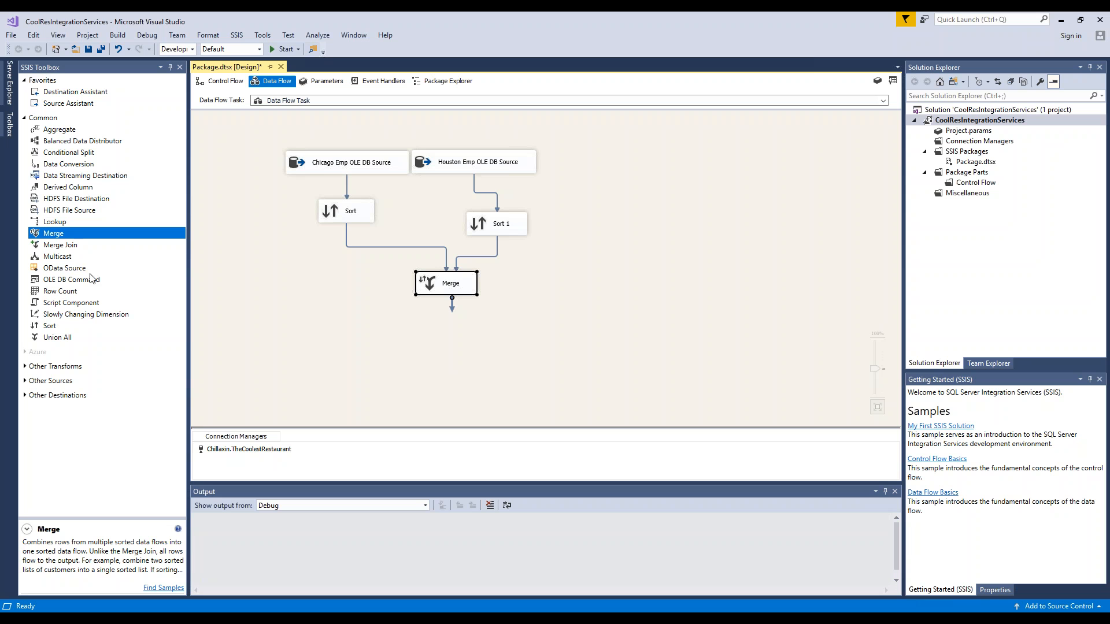
# - Add a SQL Server destination using the existing Chillaxin.TheCoolestRestaurant connection and feed the Merge output into it
pyautogui.click(81, 94)
pyautogui.moveTo(81, 96); pyautogui.dragTo(454, 342)
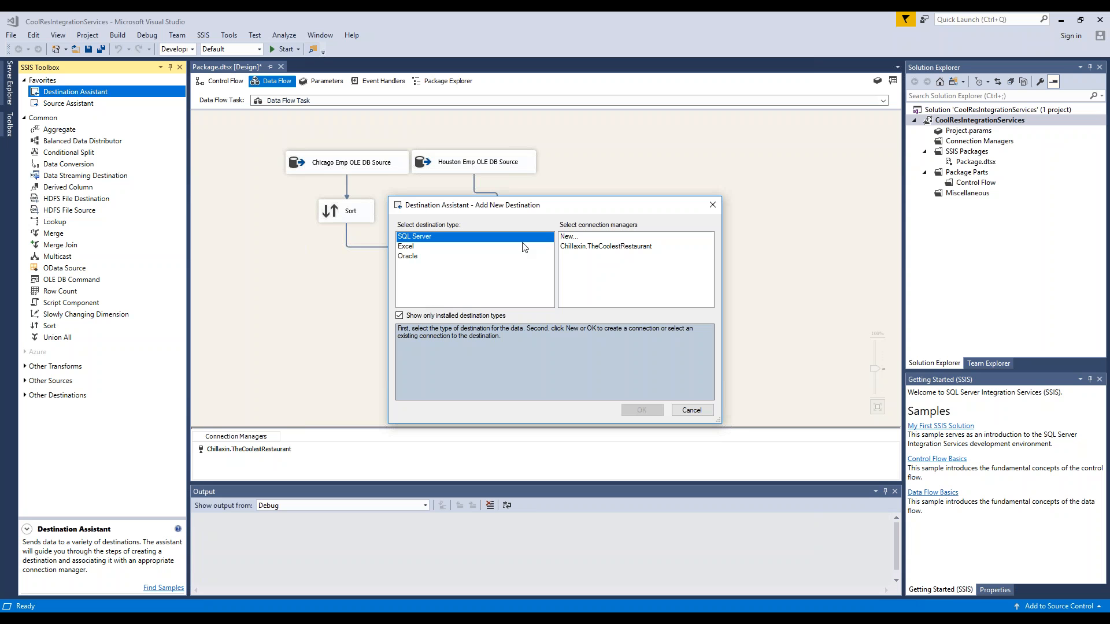
pyautogui.click(594, 247)
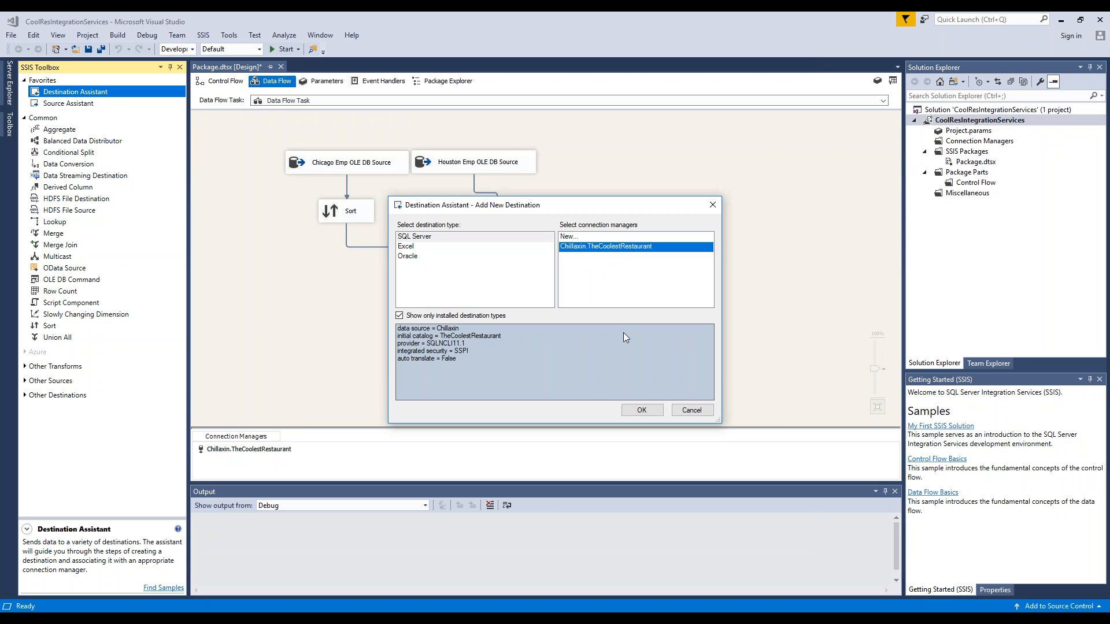
pyautogui.click(642, 410)
pyautogui.click(451, 283)
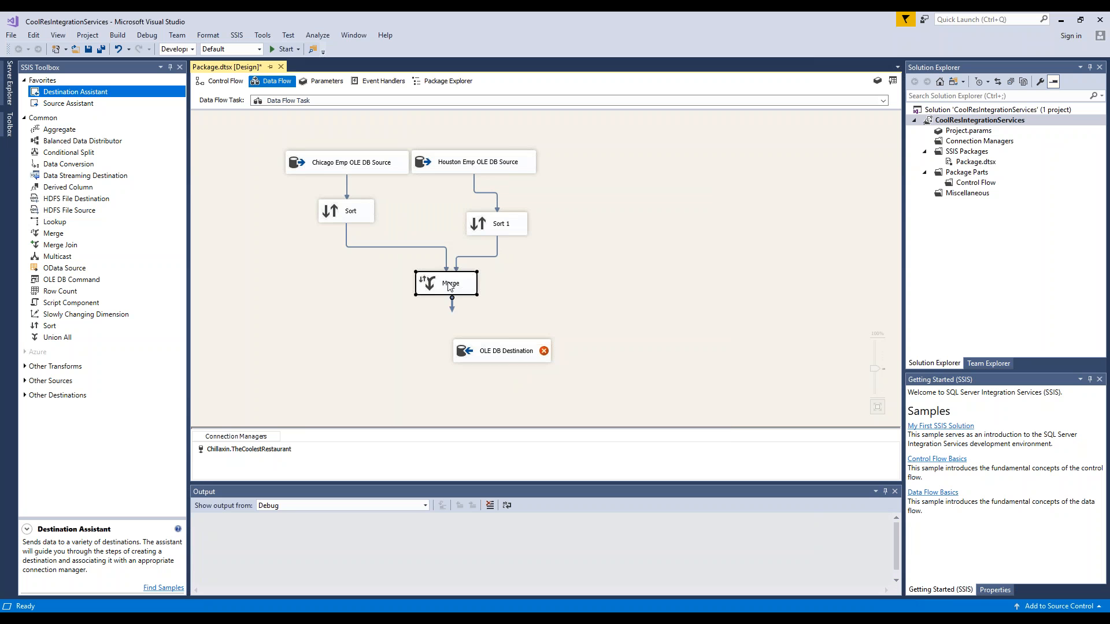
pyautogui.moveTo(452, 301); pyautogui.dragTo(502, 350)
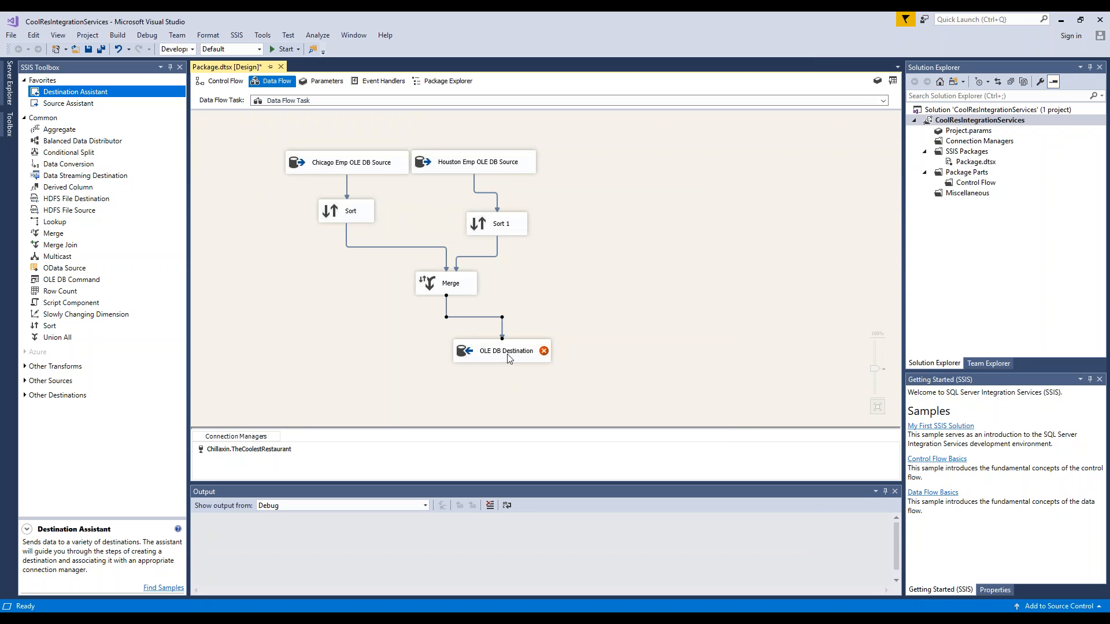
# - Rename the destination as All Employees OLE DB Destination
pyautogui.click(511, 358)
pyautogui.click(507, 358)
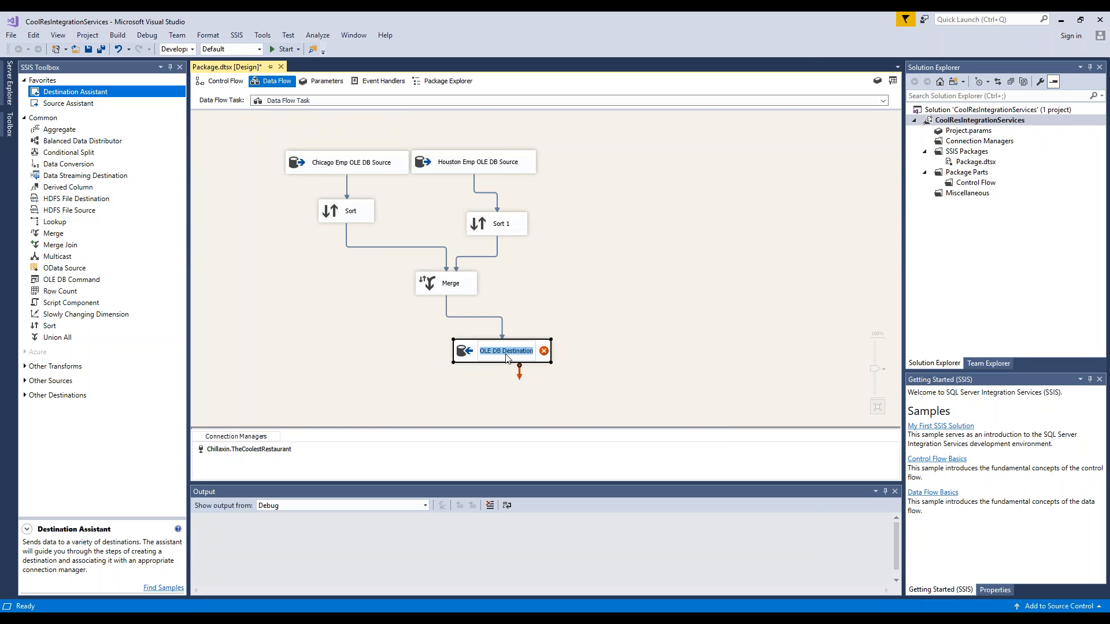
pyautogui.click(498, 356)
pyautogui.write('All Emp')
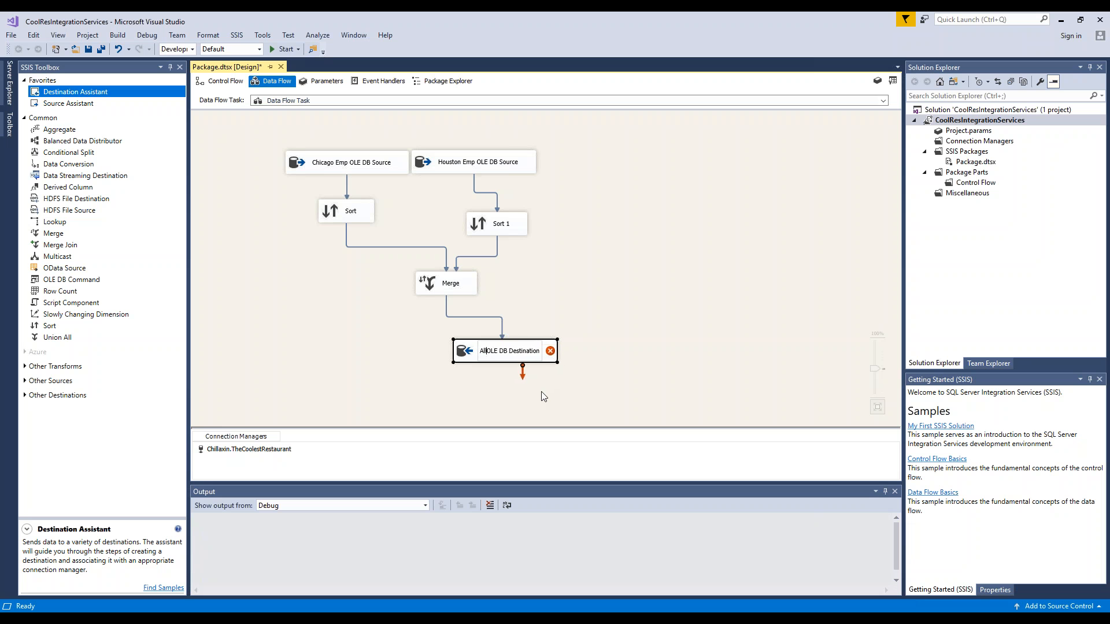
pyautogui.write('loyees')
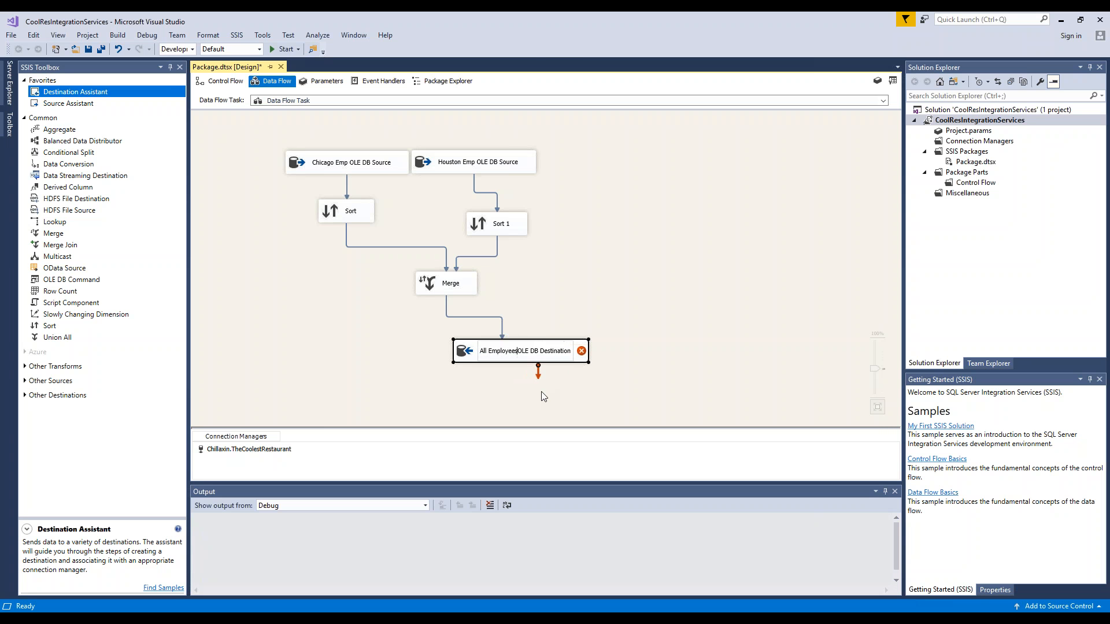
pyautogui.click(604, 298)
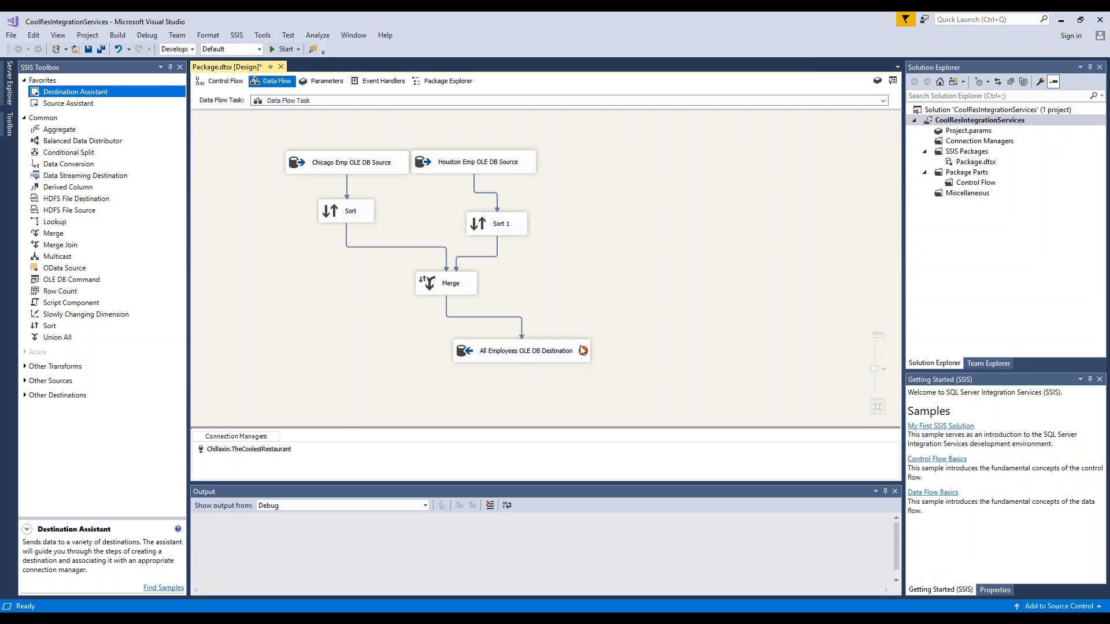
# - Create a new destination table named AllEmployees for the All Employees OLE DB Destination, keeping the proposed column definitions
pyautogui.click(552, 357)
pyautogui.doubleClick(552, 356)
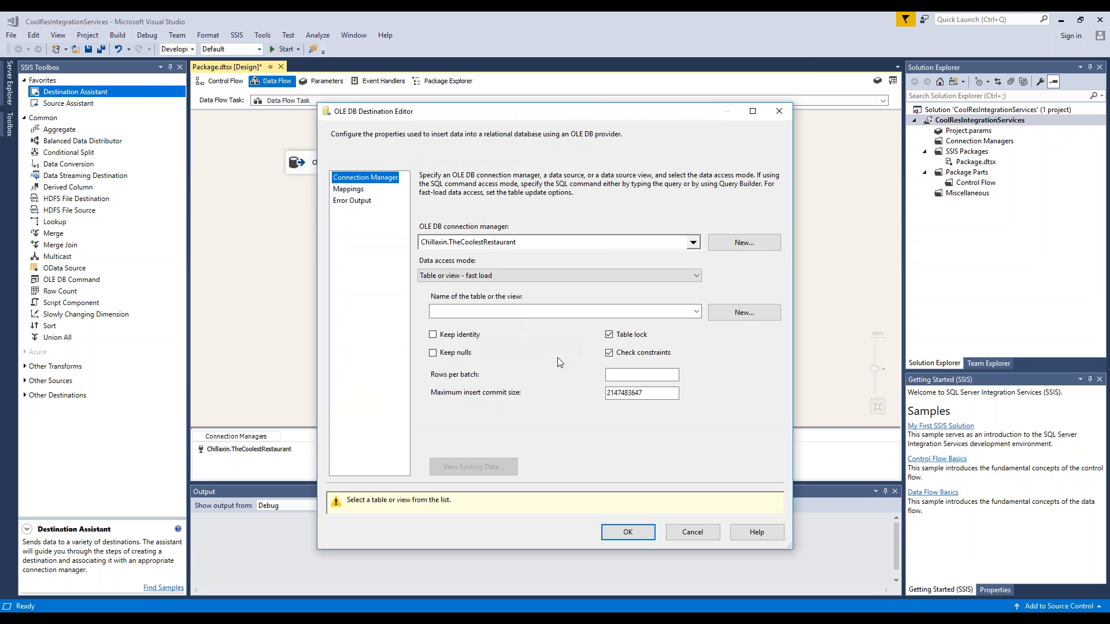
pyautogui.click(724, 313)
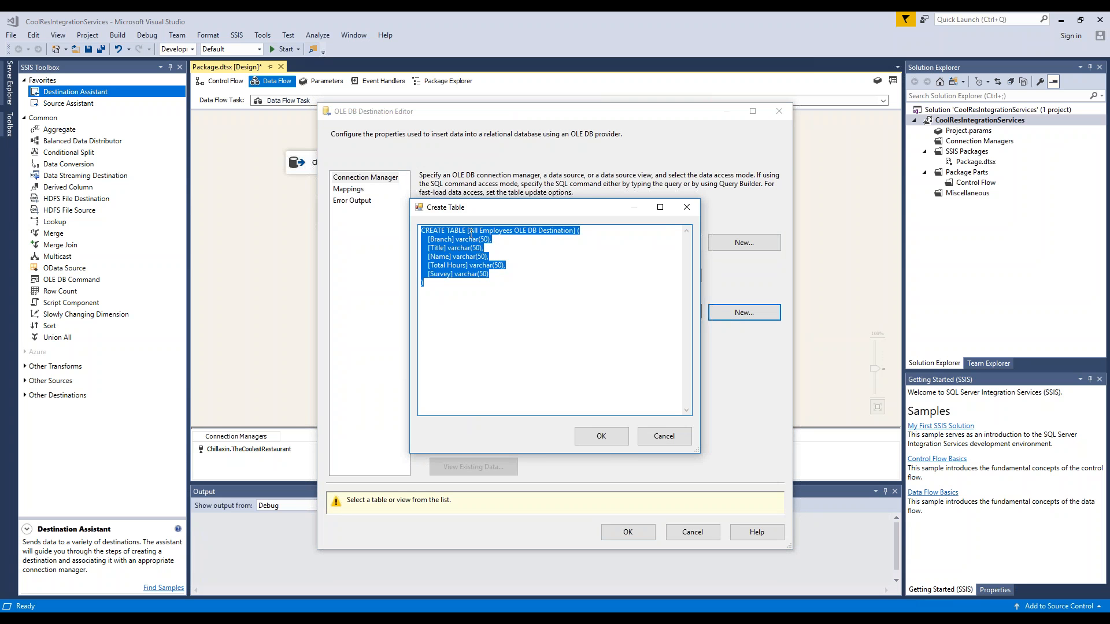
pyautogui.click(472, 231)
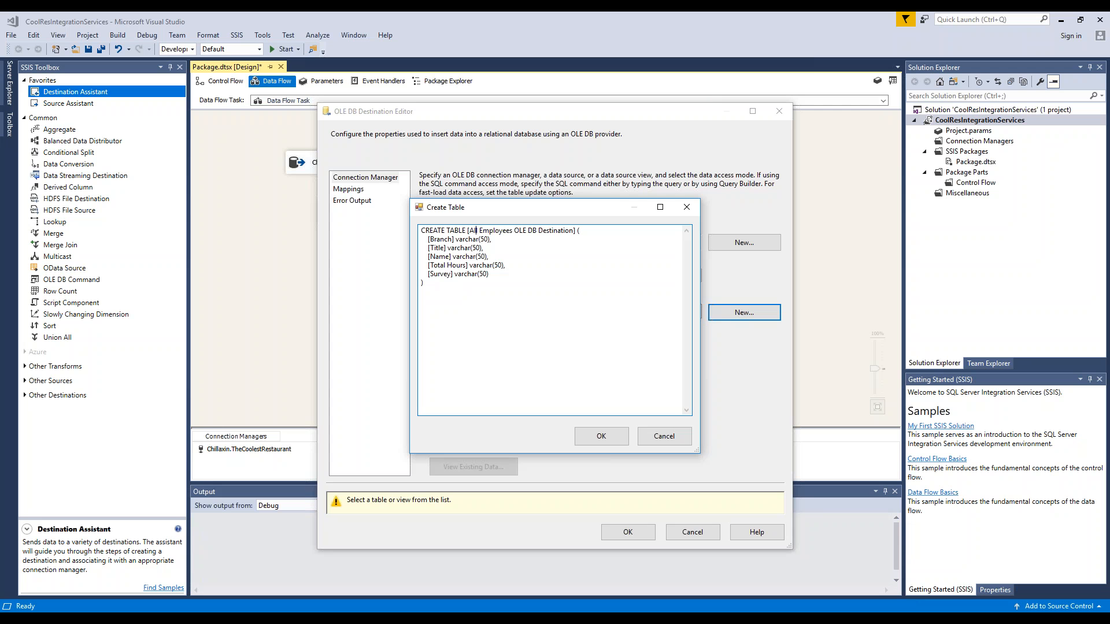
pyautogui.press('Delete')
pyautogui.moveTo(511, 230); pyautogui.dragTo(573, 231)
pyautogui.press('Delete')
pyautogui.click(608, 438)
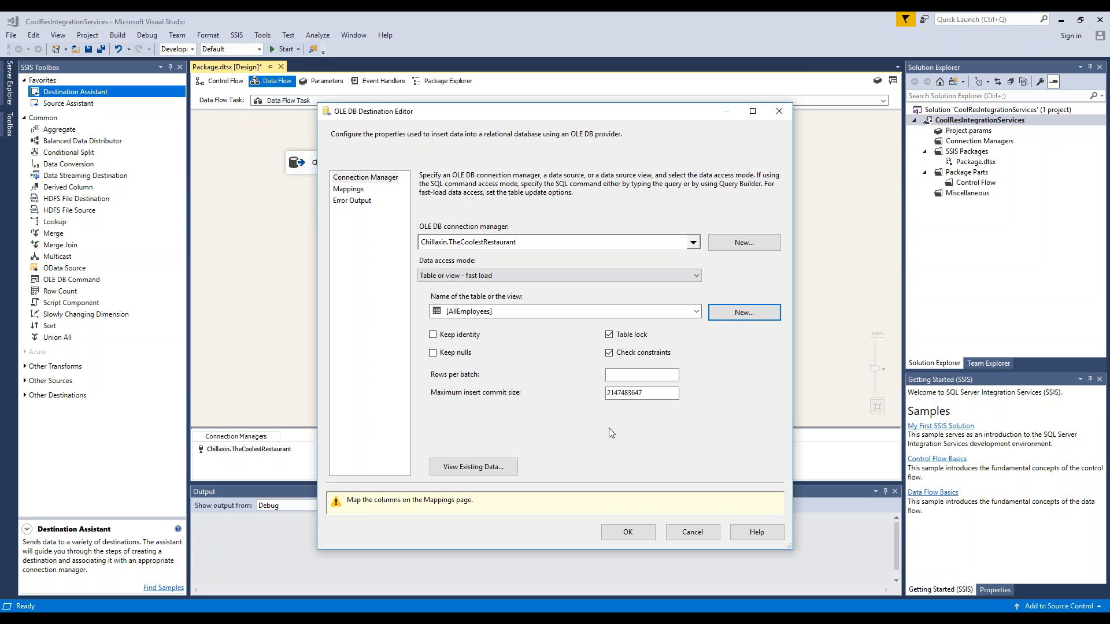
# - Accept the destination's column mappings from Branch through Survey and run the package
pyautogui.click(357, 193)
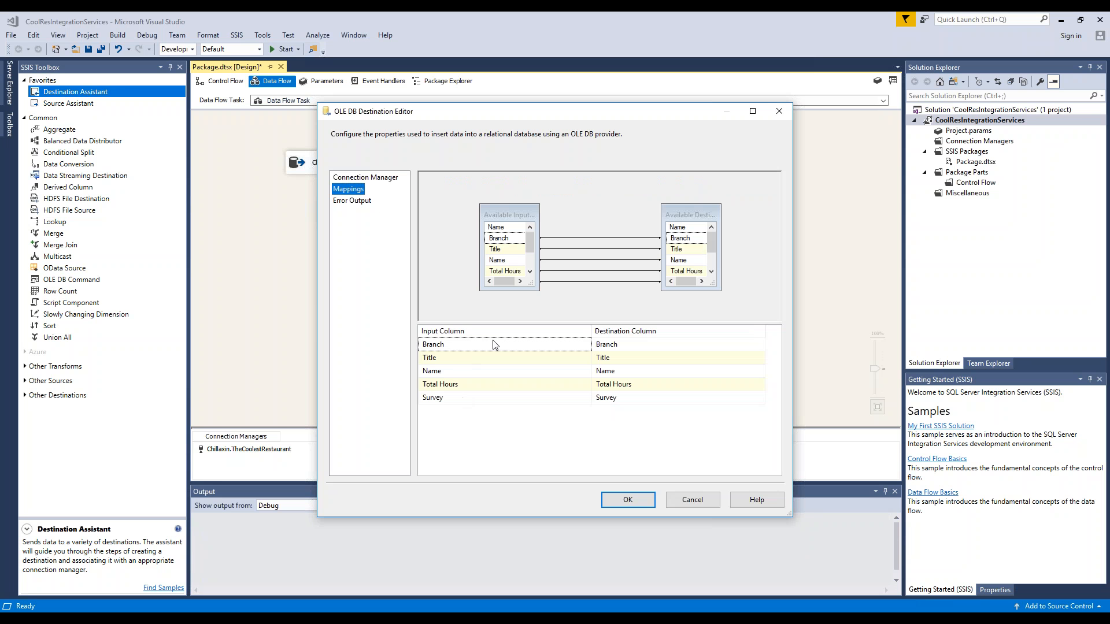
pyautogui.click(628, 501)
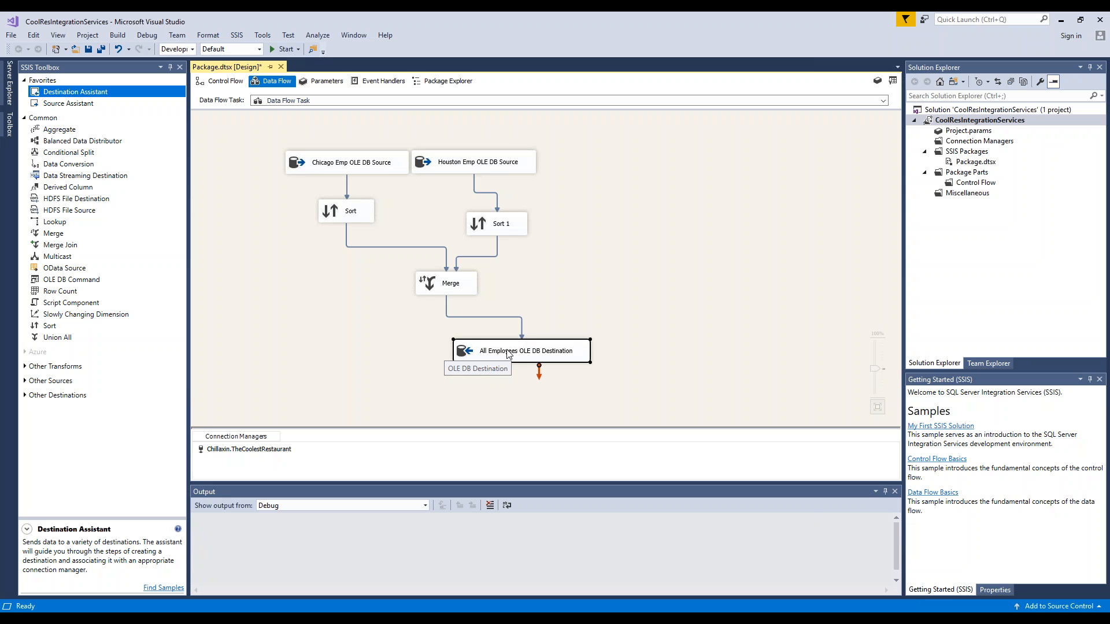
pyautogui.click(284, 50)
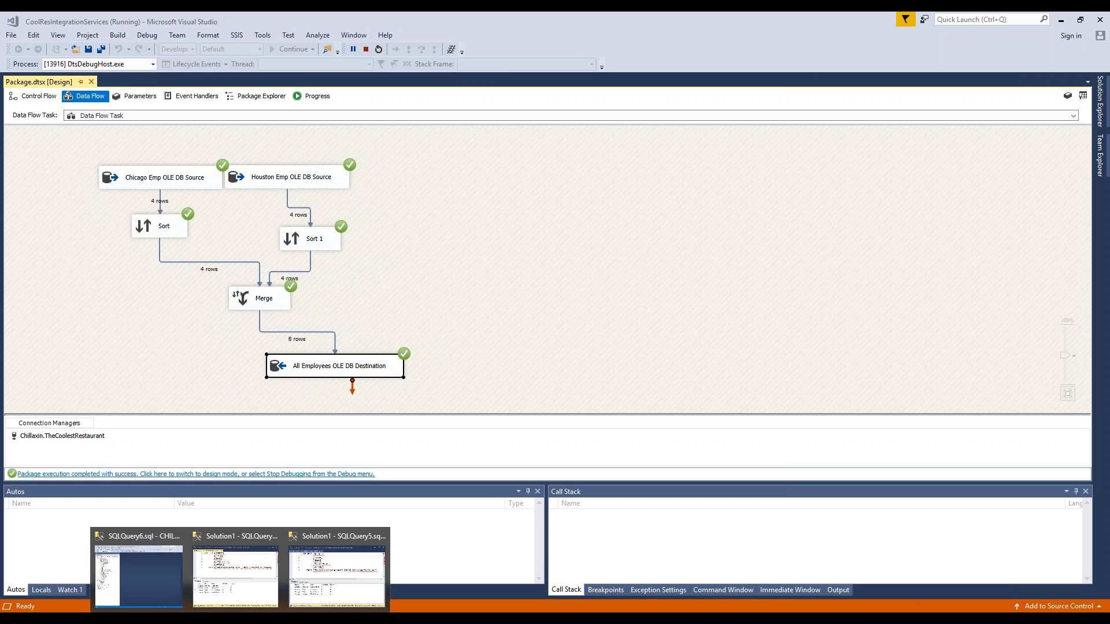
# - Switch to SQL Server Management Studio, refresh TheCoolestRestaurant's tables and query the top 1000 rows of dbo.AllEmployees
pyautogui.click(164, 584)
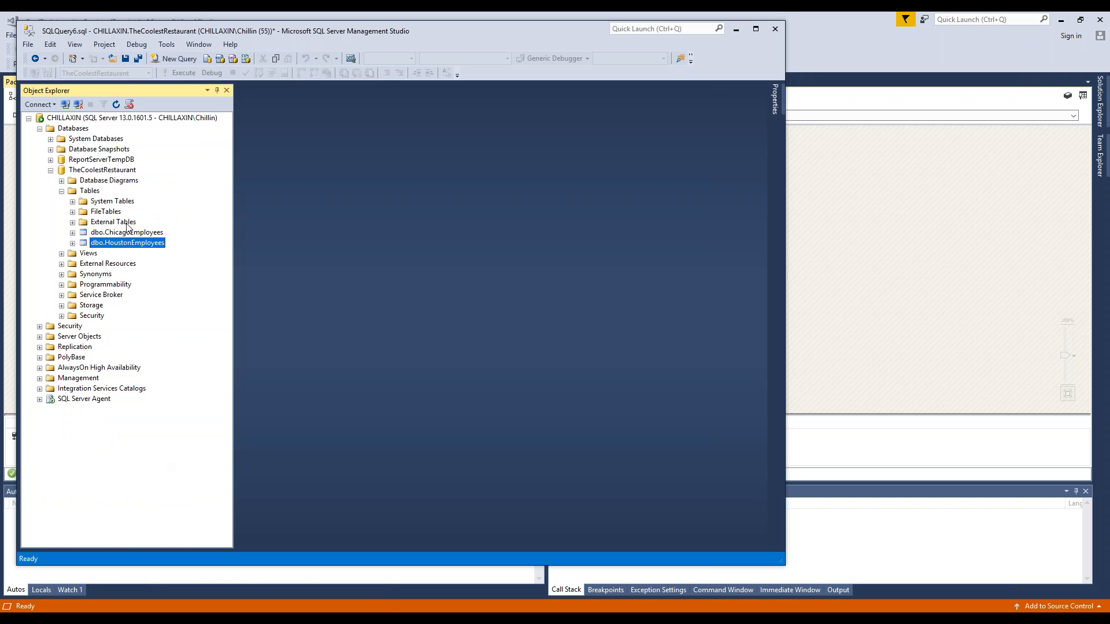
pyautogui.click(91, 192)
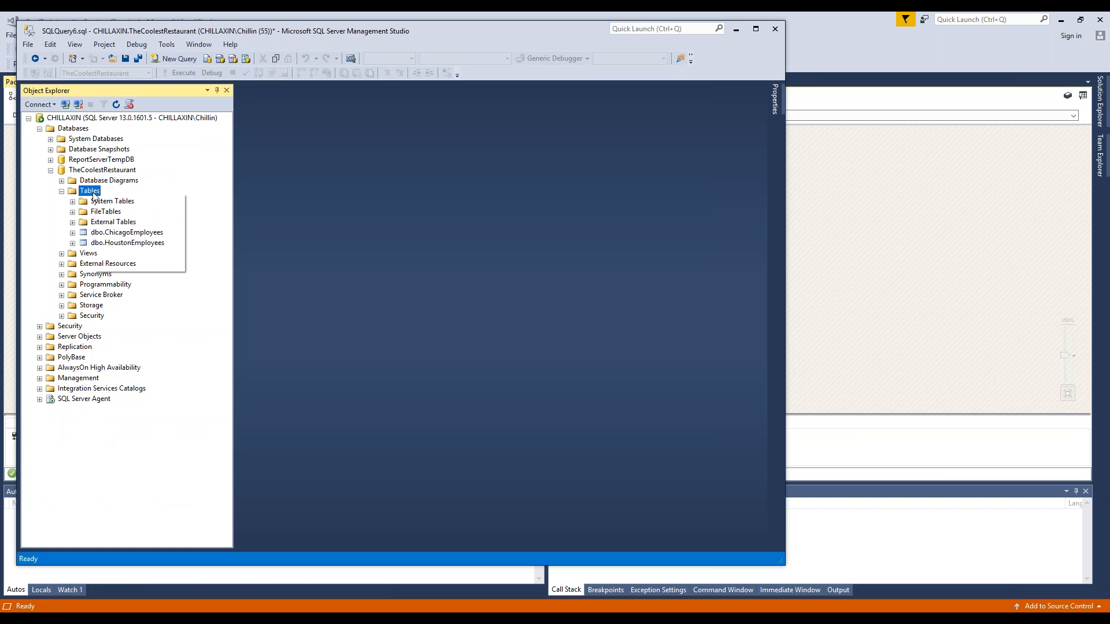
pyautogui.rightClick(92, 192)
pyautogui.click(124, 268)
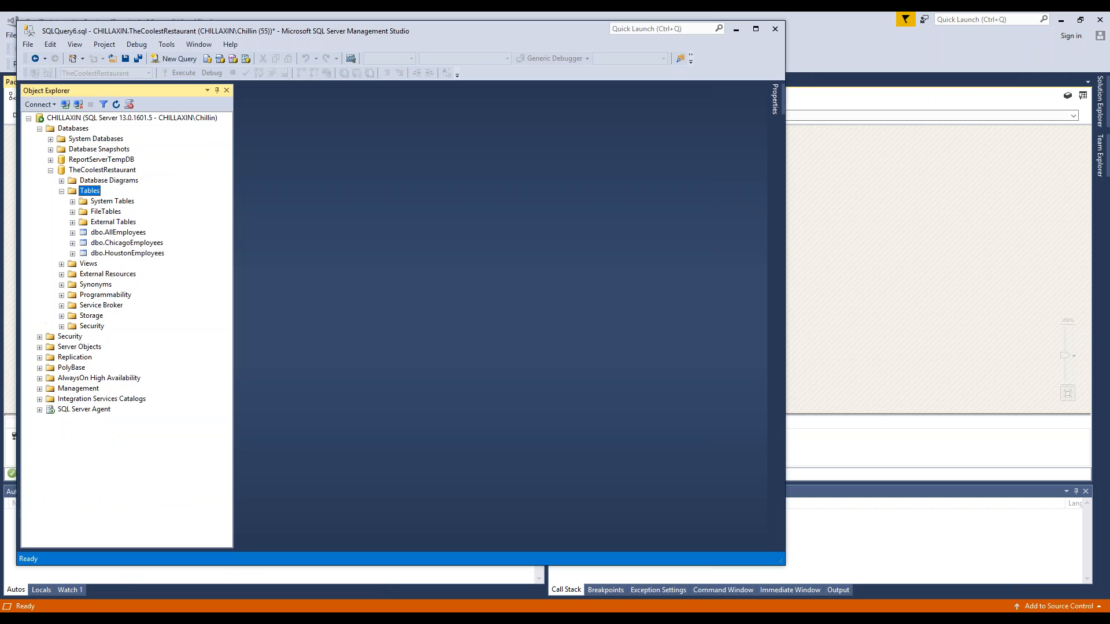
pyautogui.rightClick(123, 233)
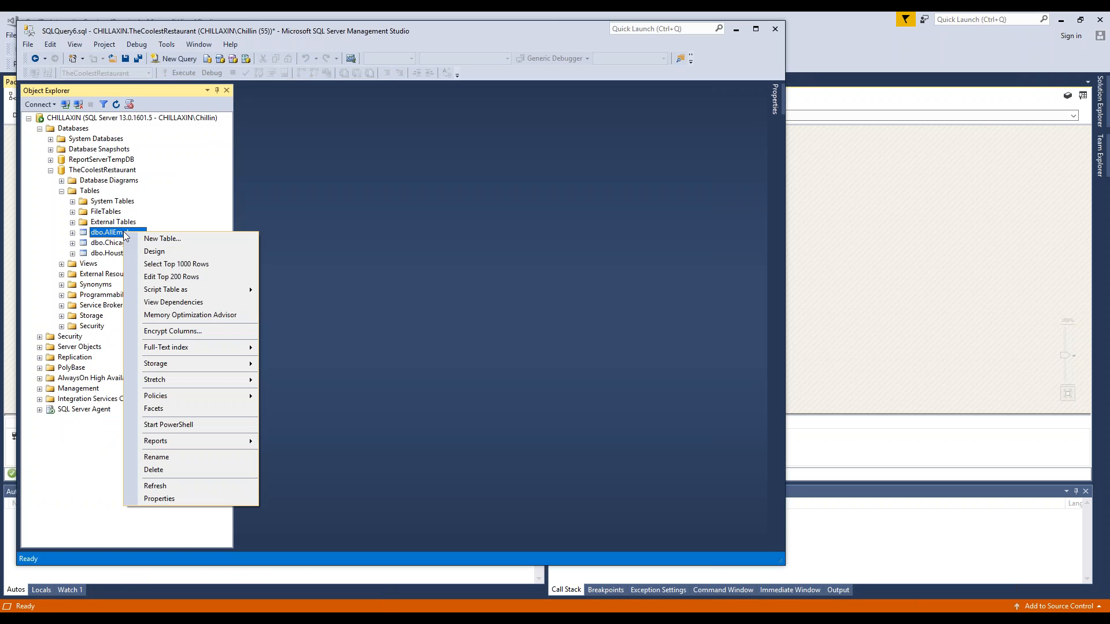
pyautogui.click(168, 265)
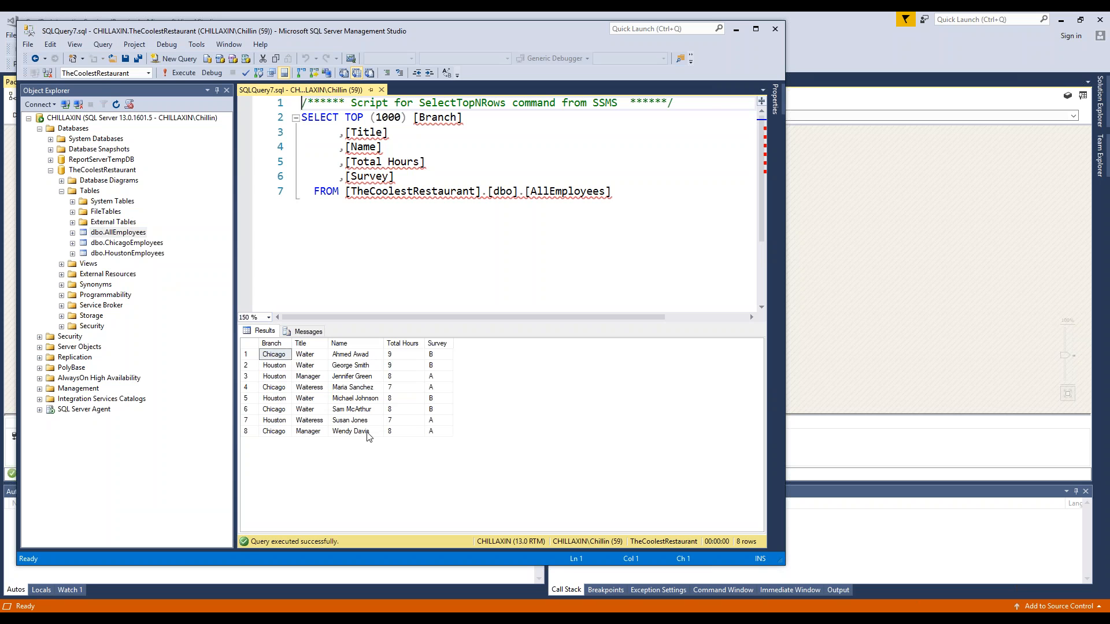
# - Switch back to Visual Studio and stop debugging the package
pyautogui.click(828, 20)
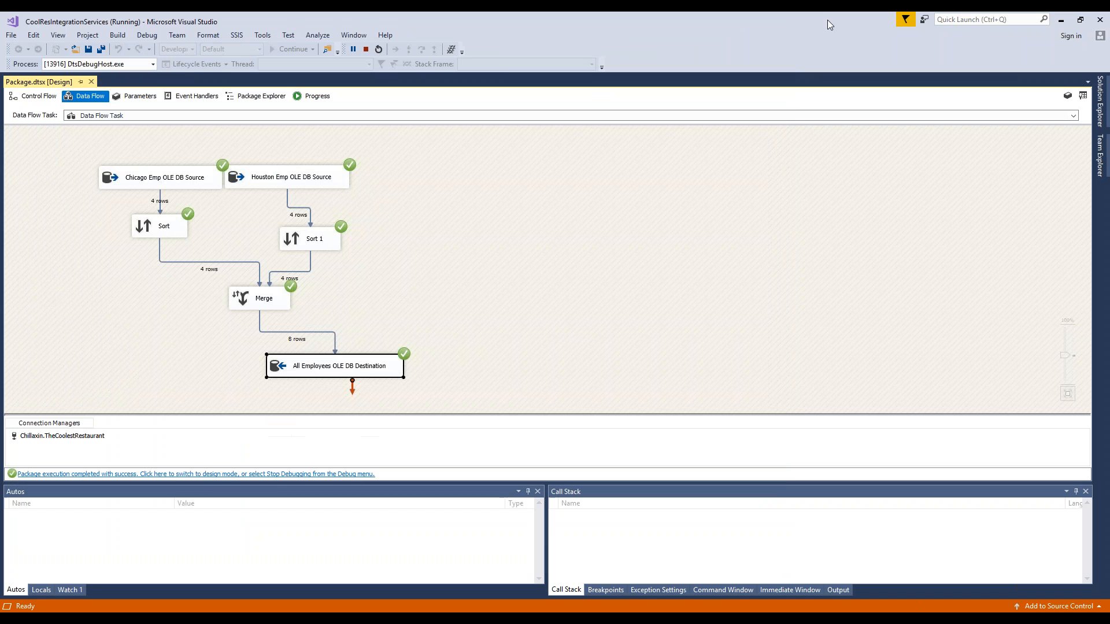
pyautogui.click(366, 53)
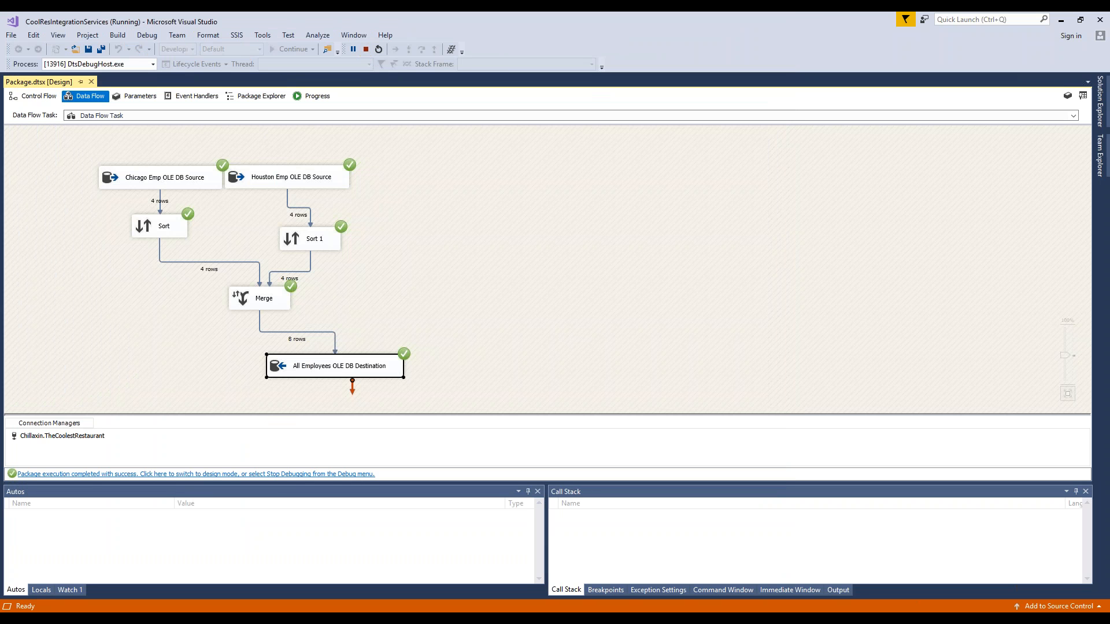